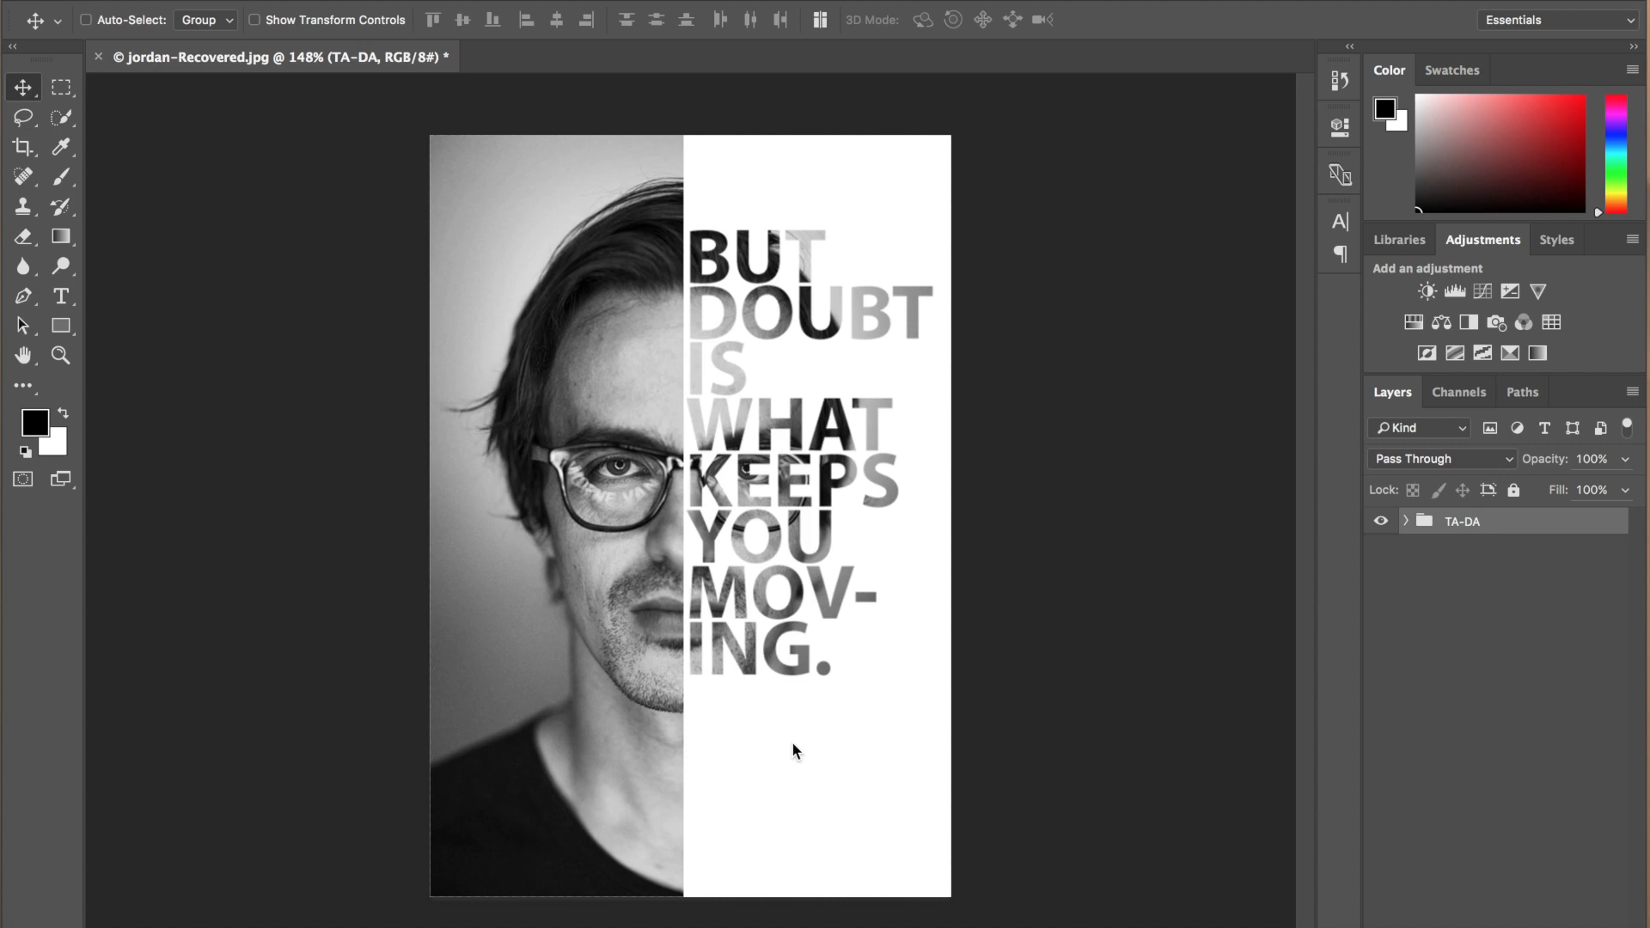
Switch to the browser and bring the jordan.jpg portrait into Photoshop as a new document
key(ctrl+Left)
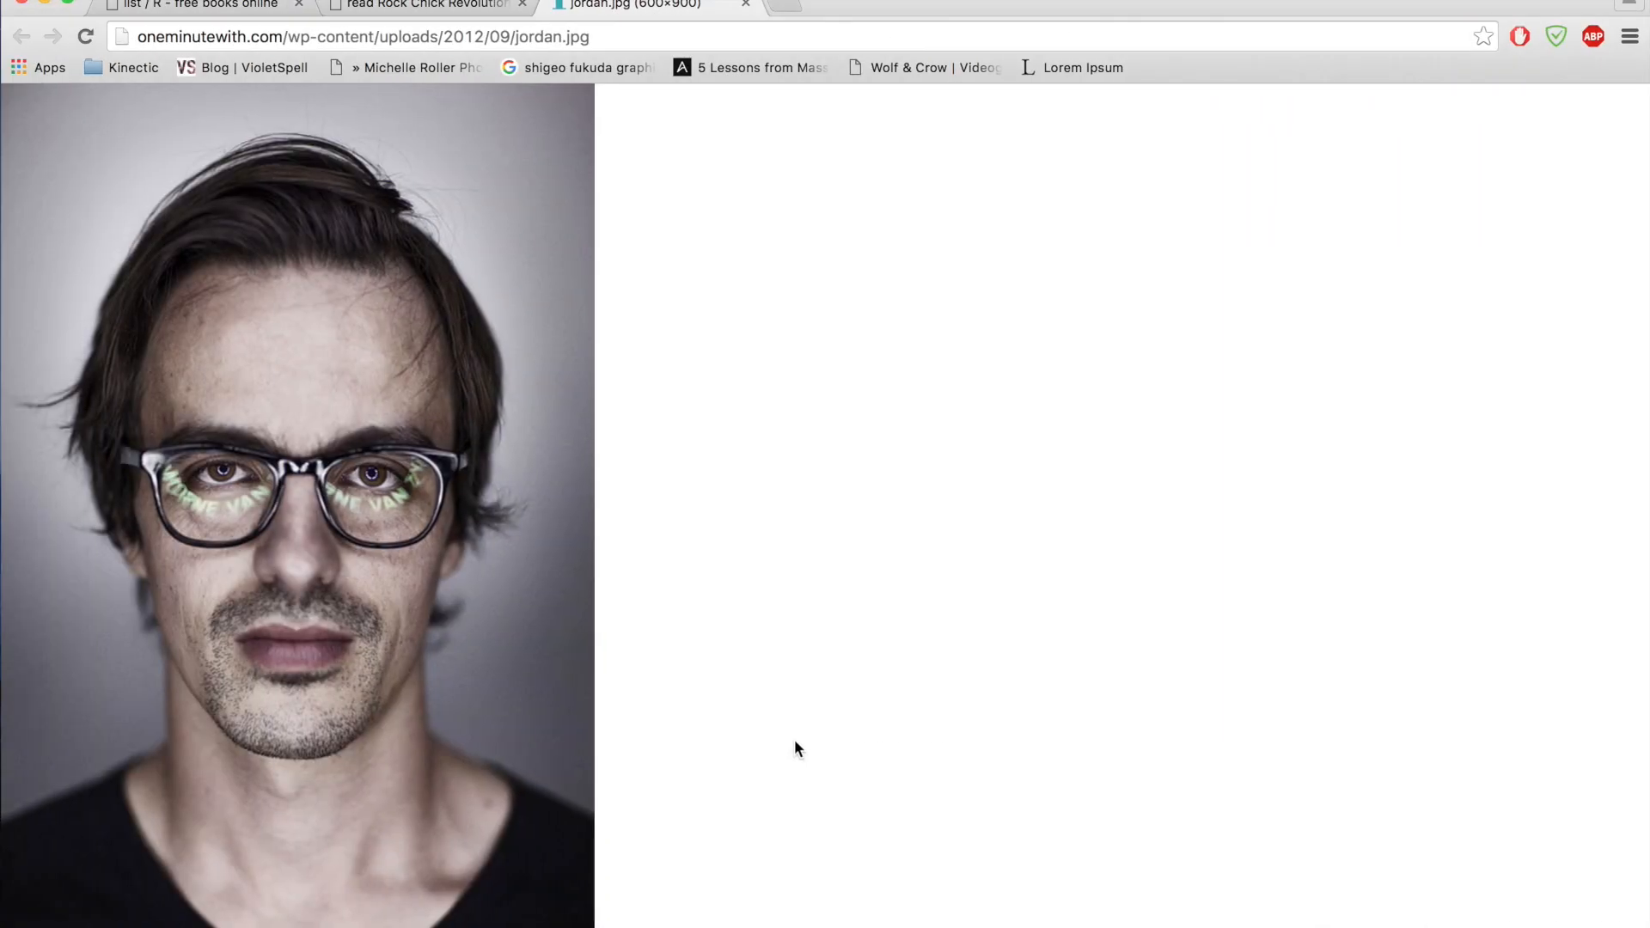
drag(350, 313, 551, 920)
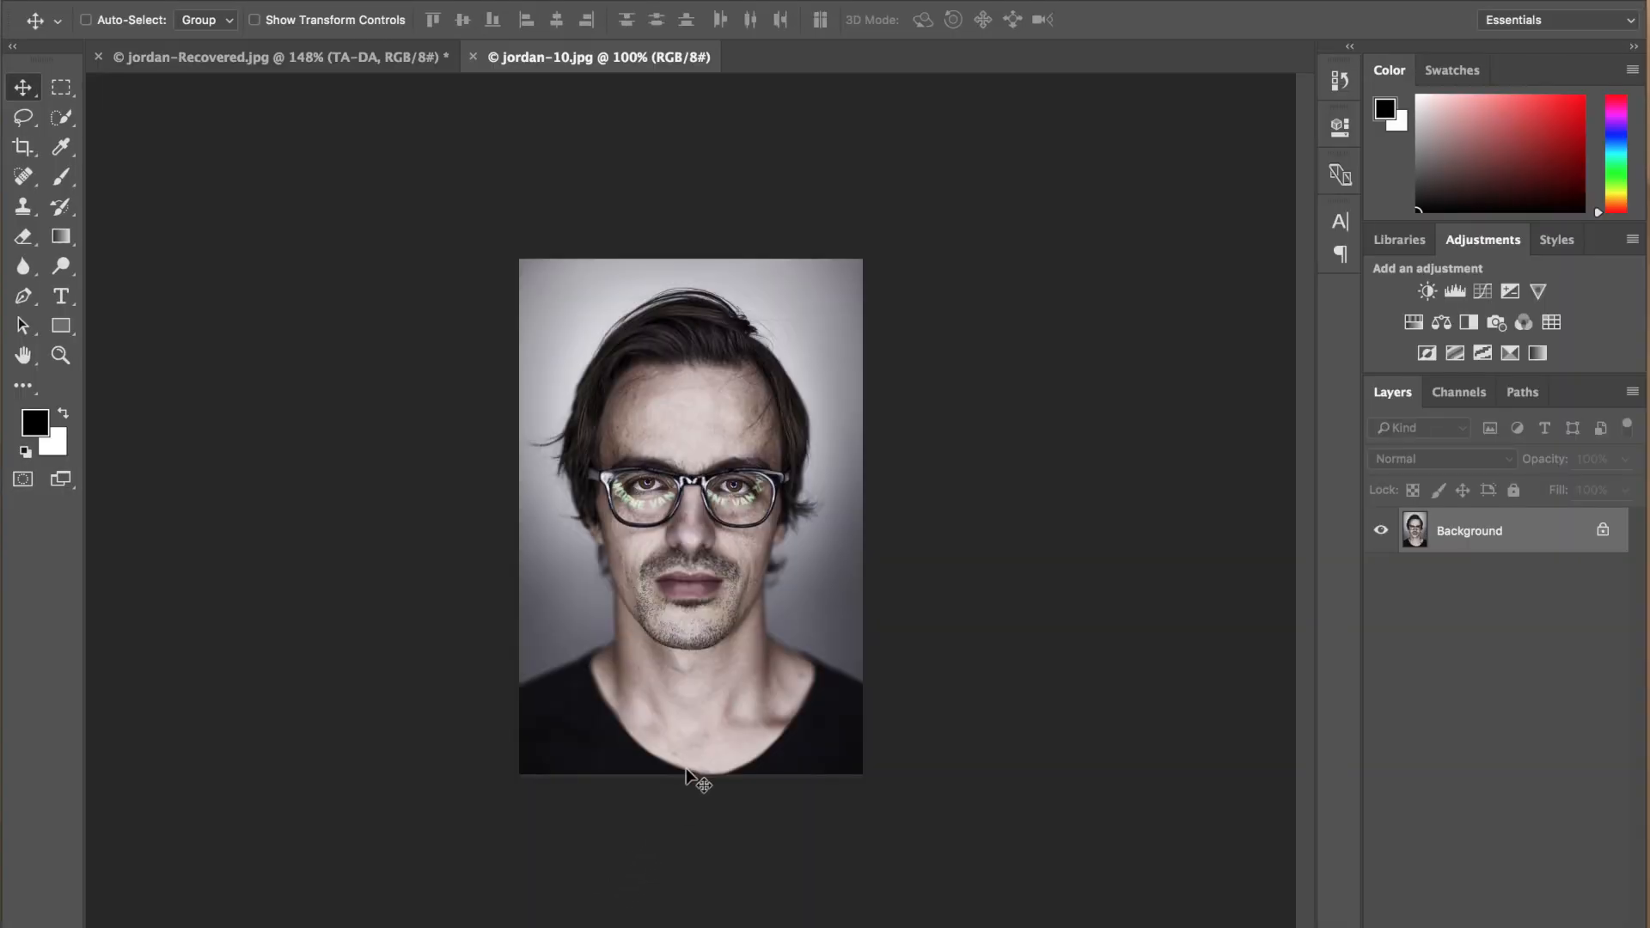
Show the rulers and place a vertical guide through the middle of the face
scroll(710, 747, up, 3)
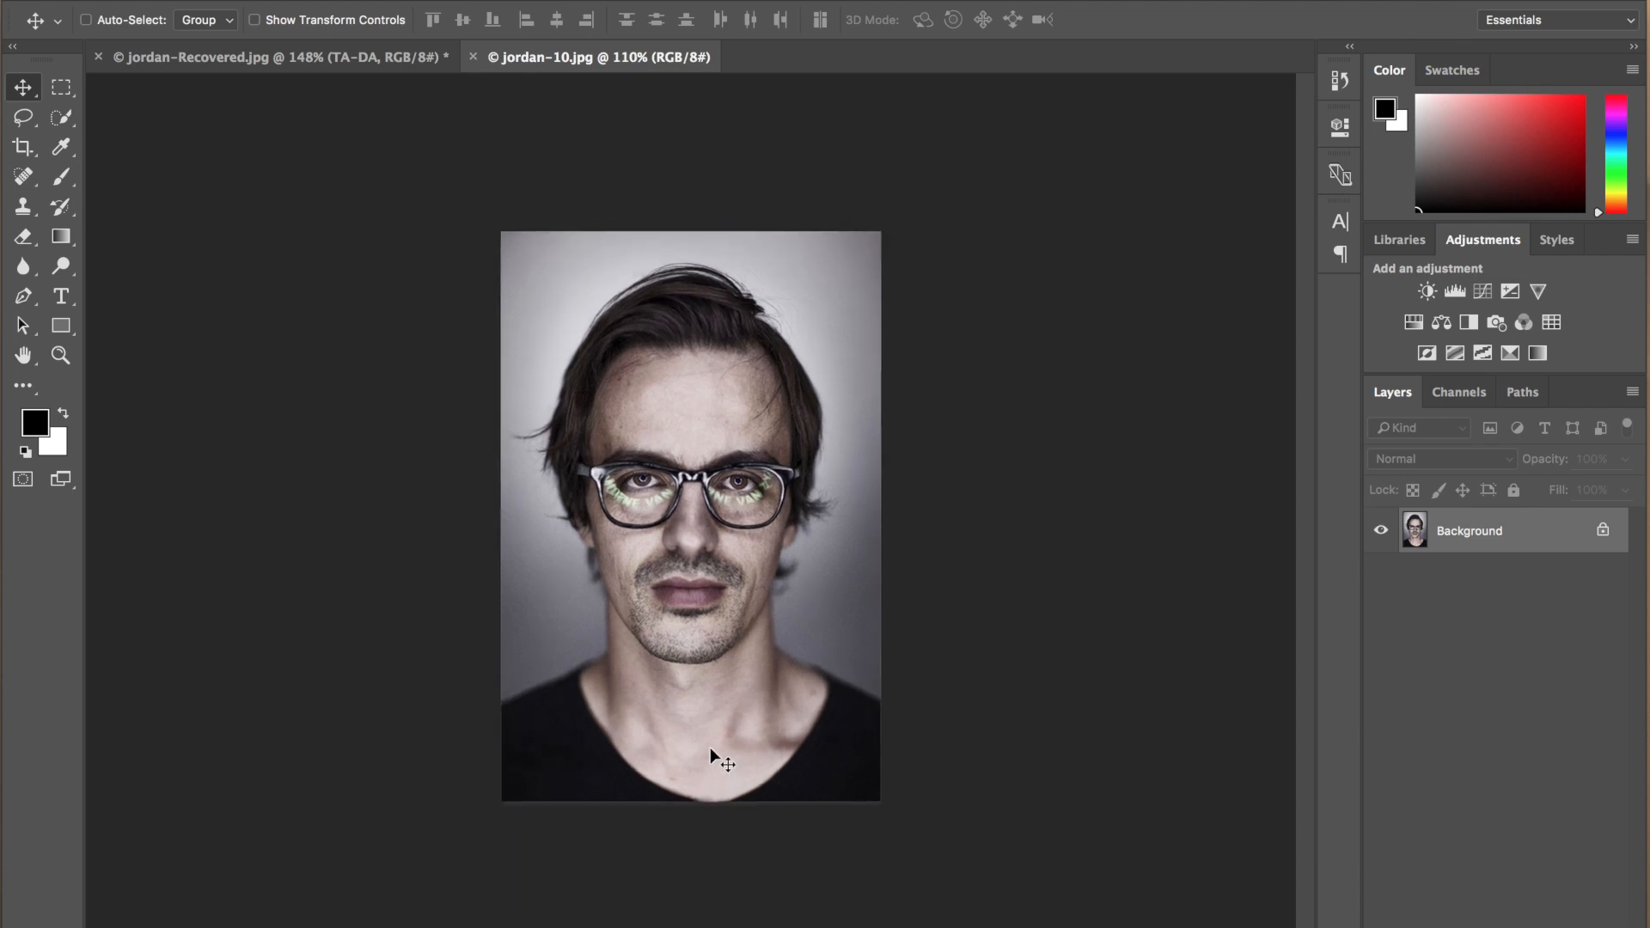
scroll(713, 750, up, 1)
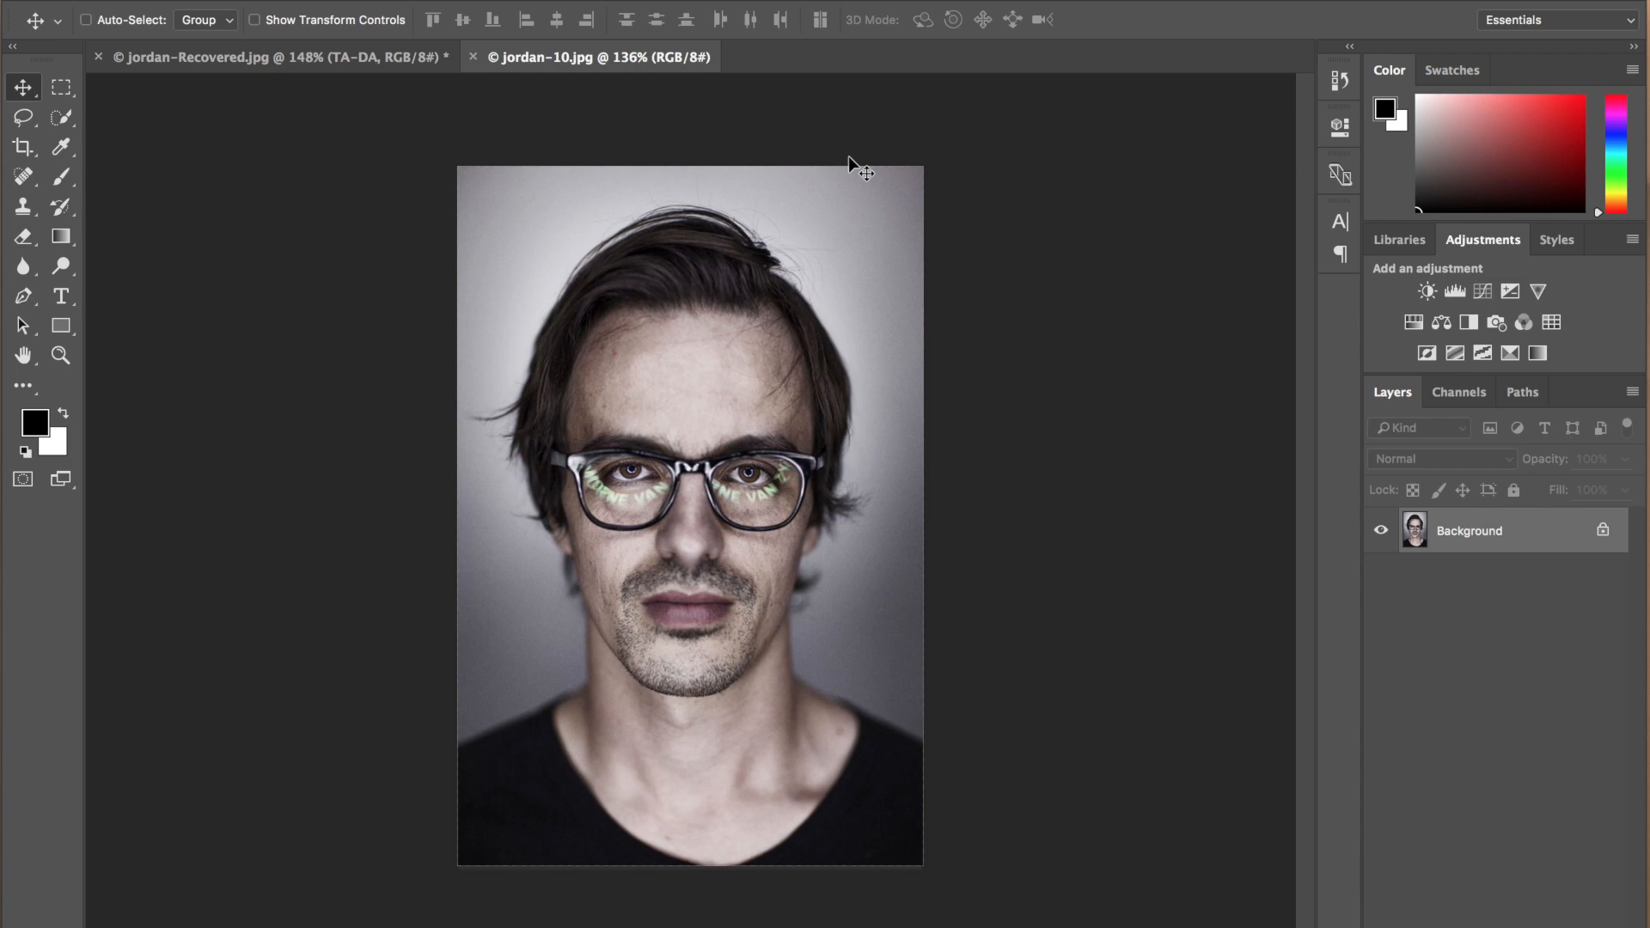
key(ctrl+r)
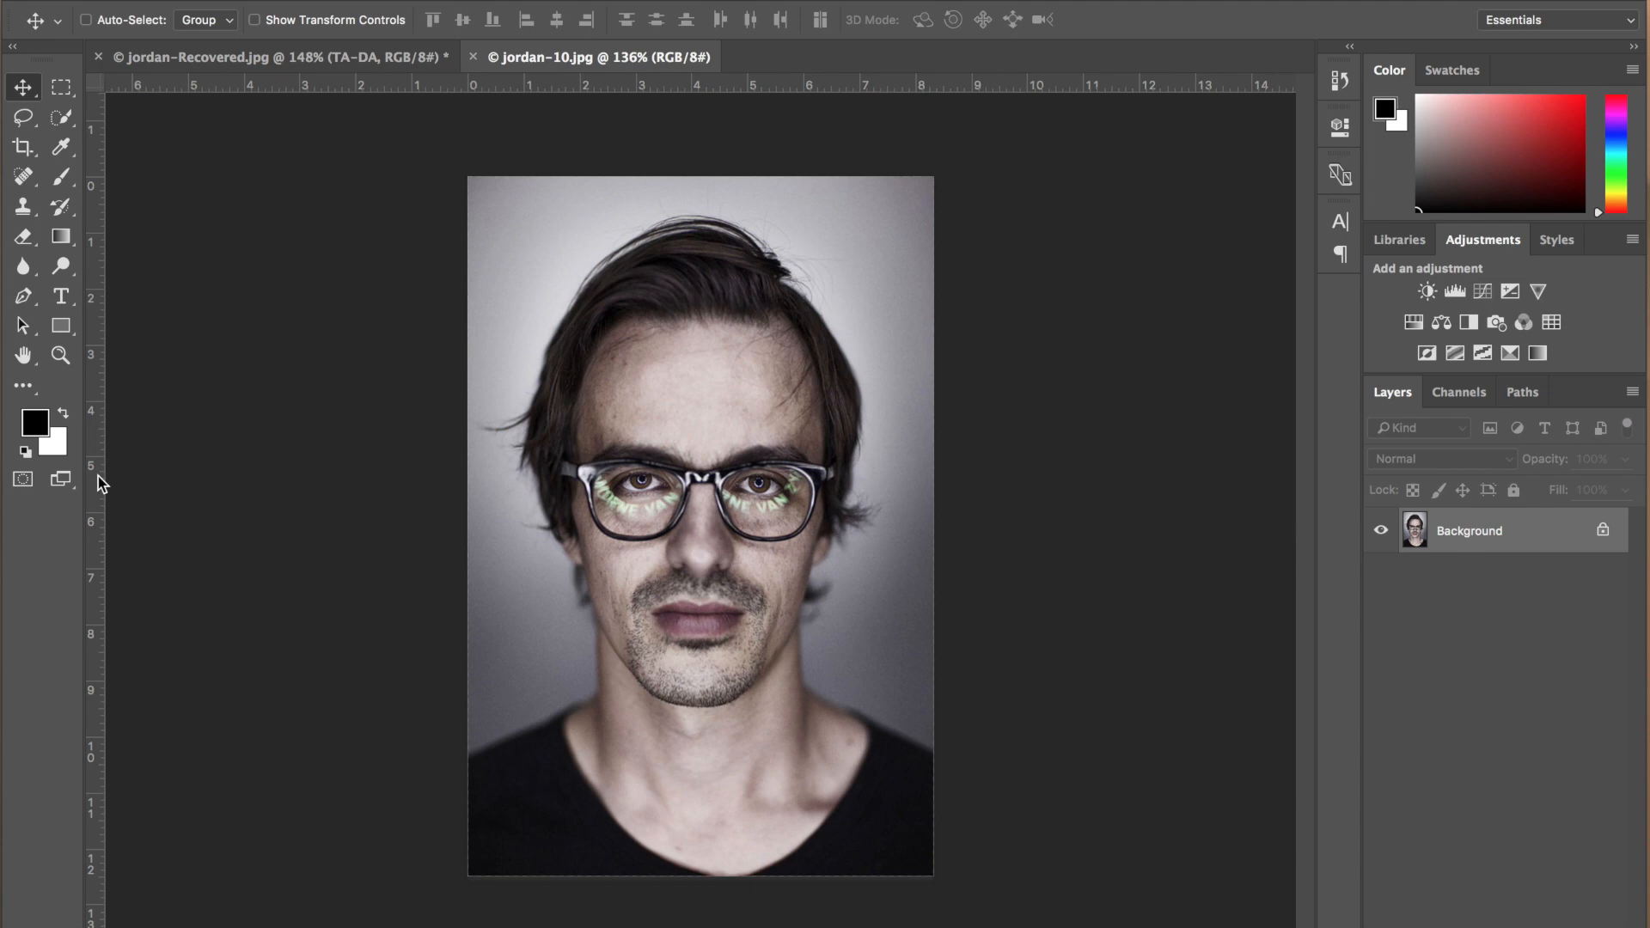
drag(96, 472, 698, 514)
Draw a white rectangle of about 346 × 960 px covering the right half of the portrait, with its left edge on the guide
click(64, 330)
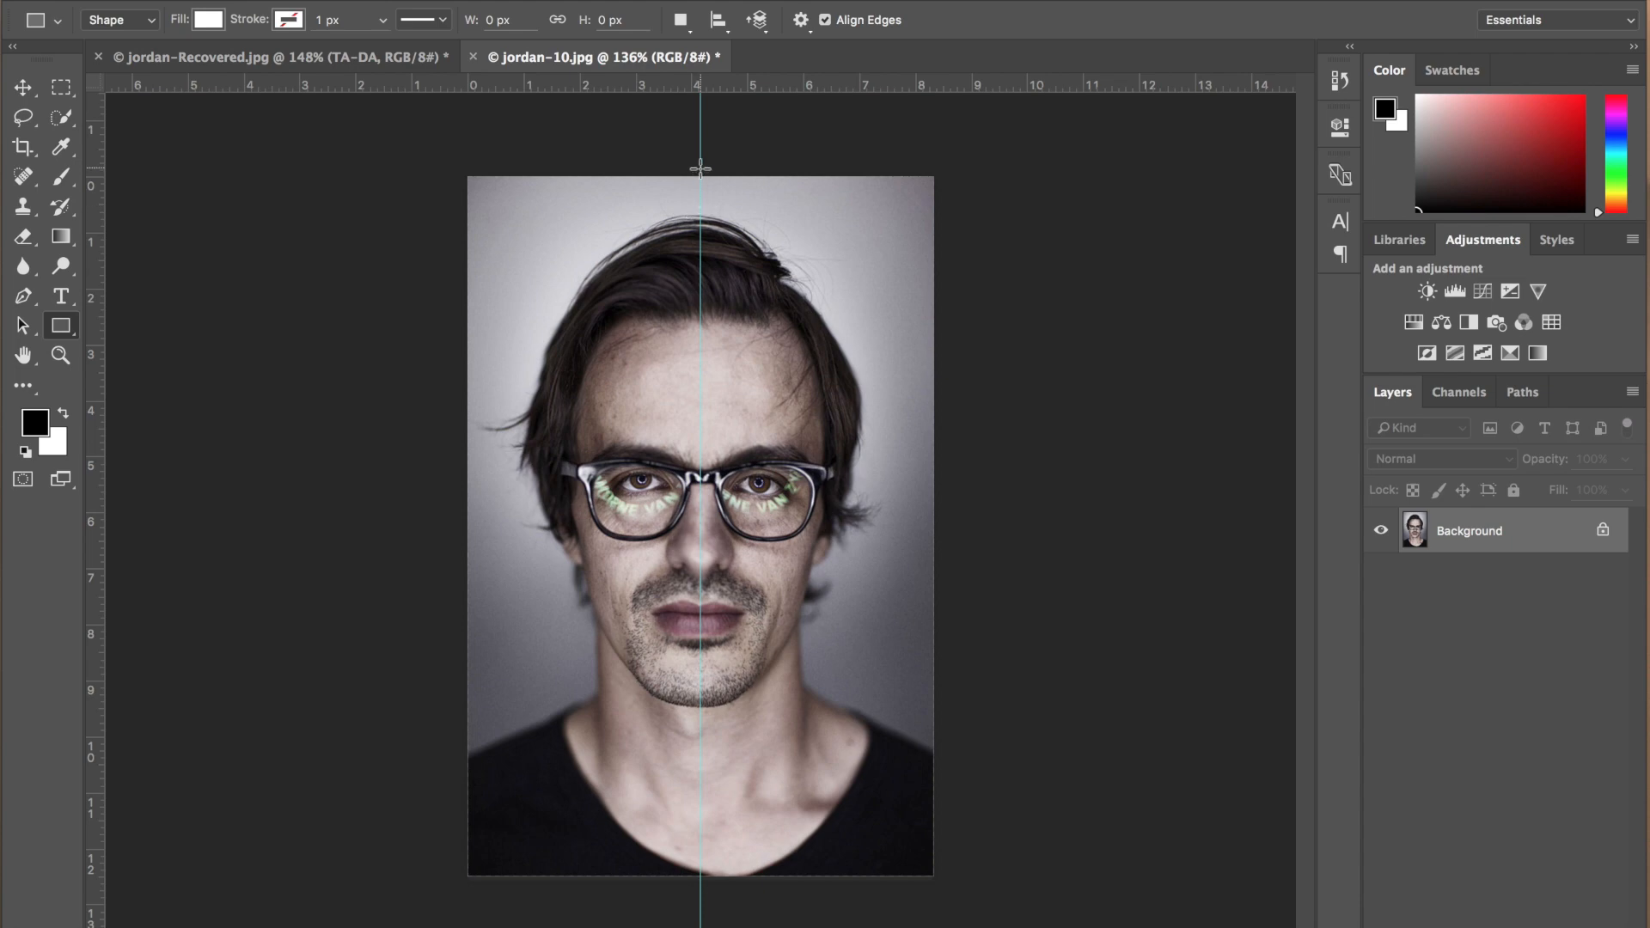
drag(700, 169, 970, 914)
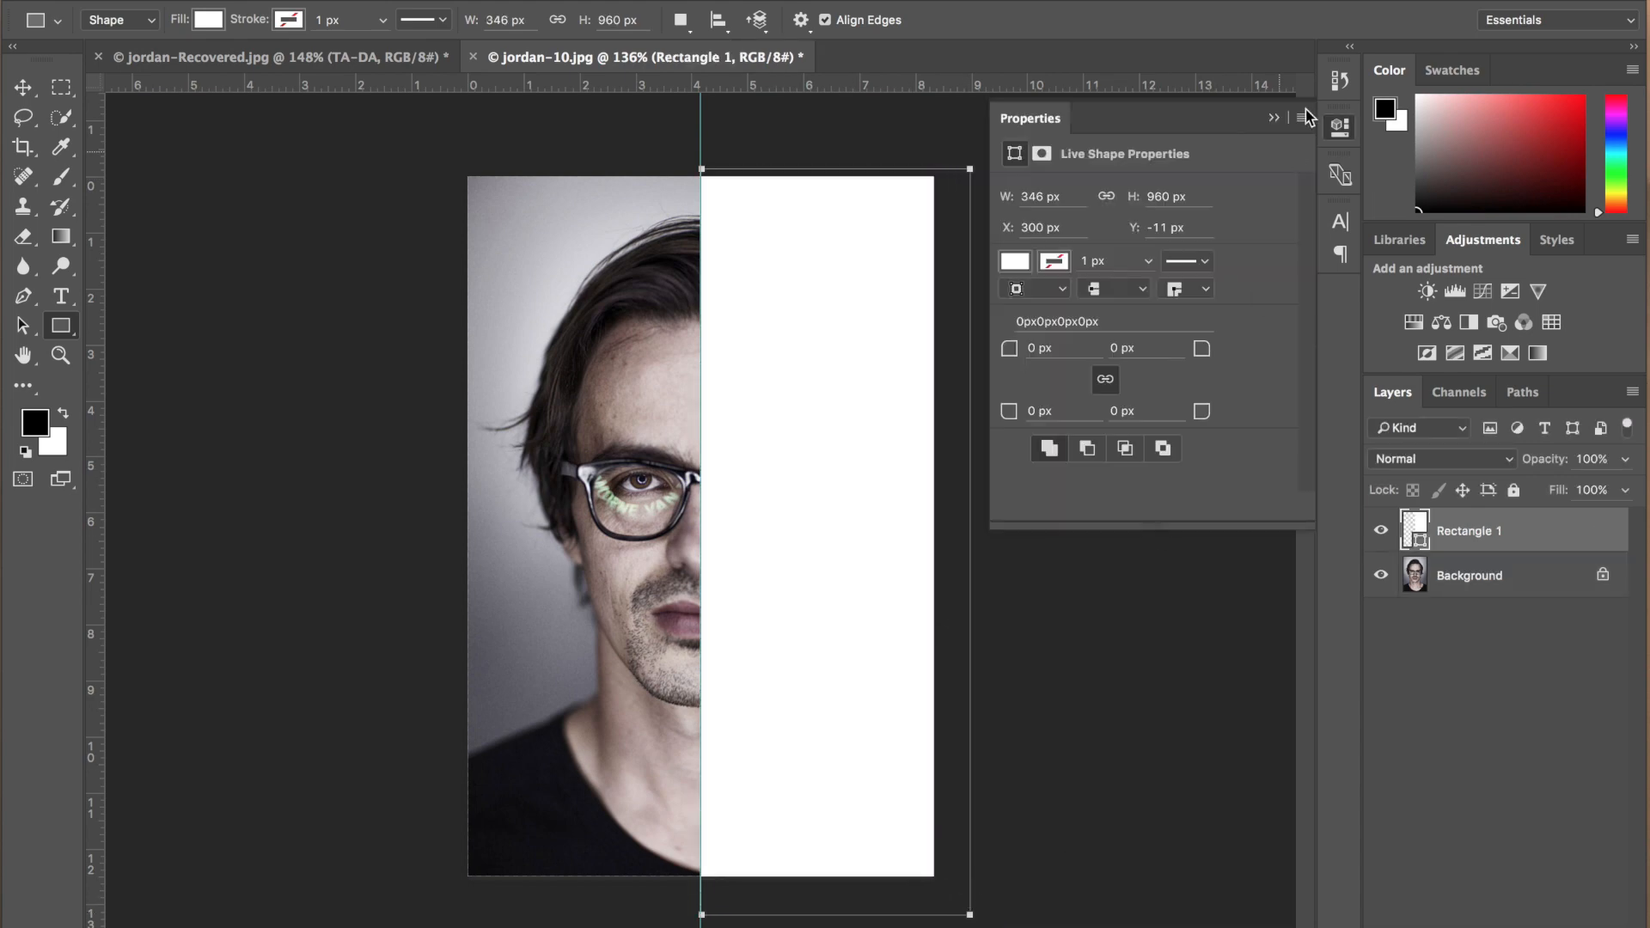
click(1284, 121)
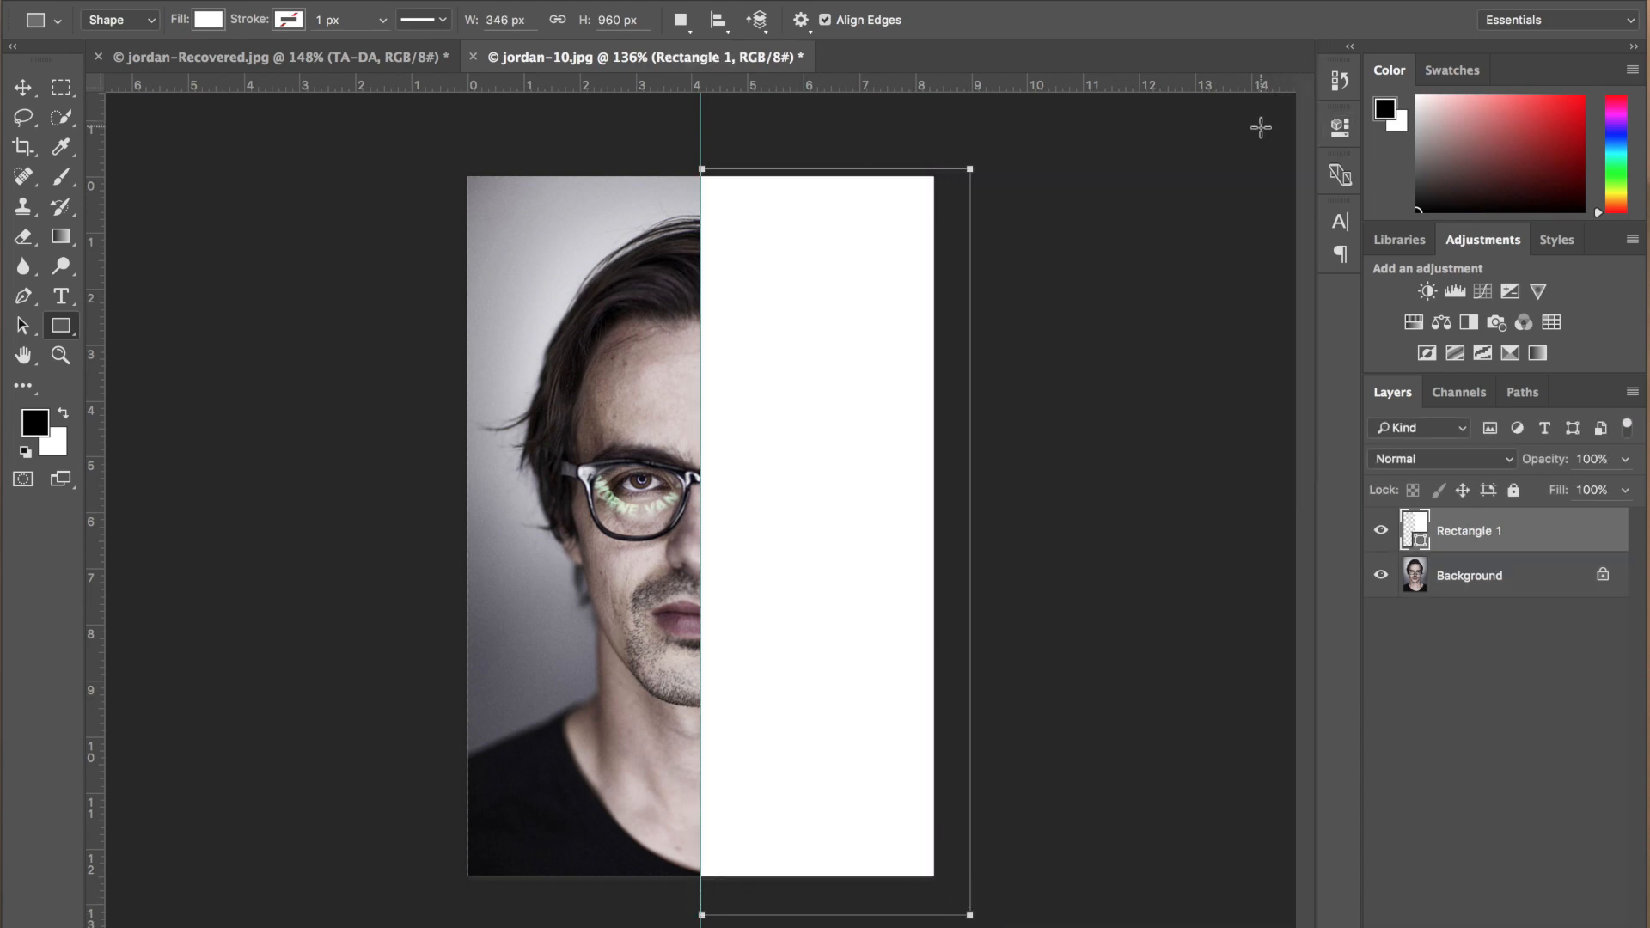
click(25, 93)
drag(809, 423, 803, 416)
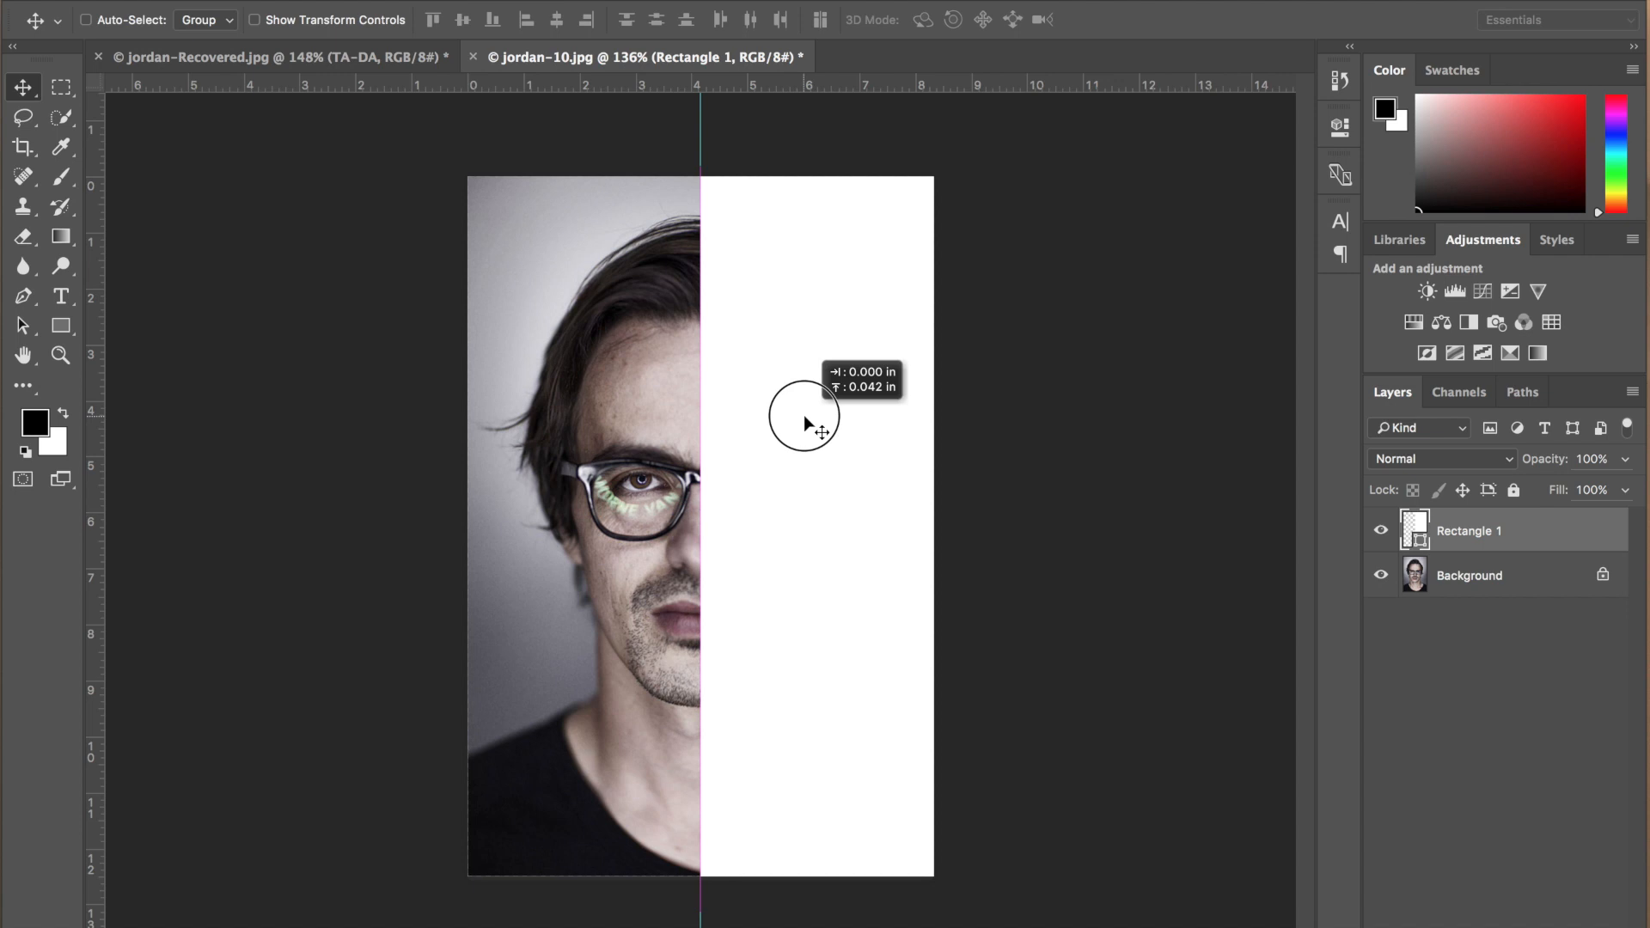
drag(803, 415, 803, 415)
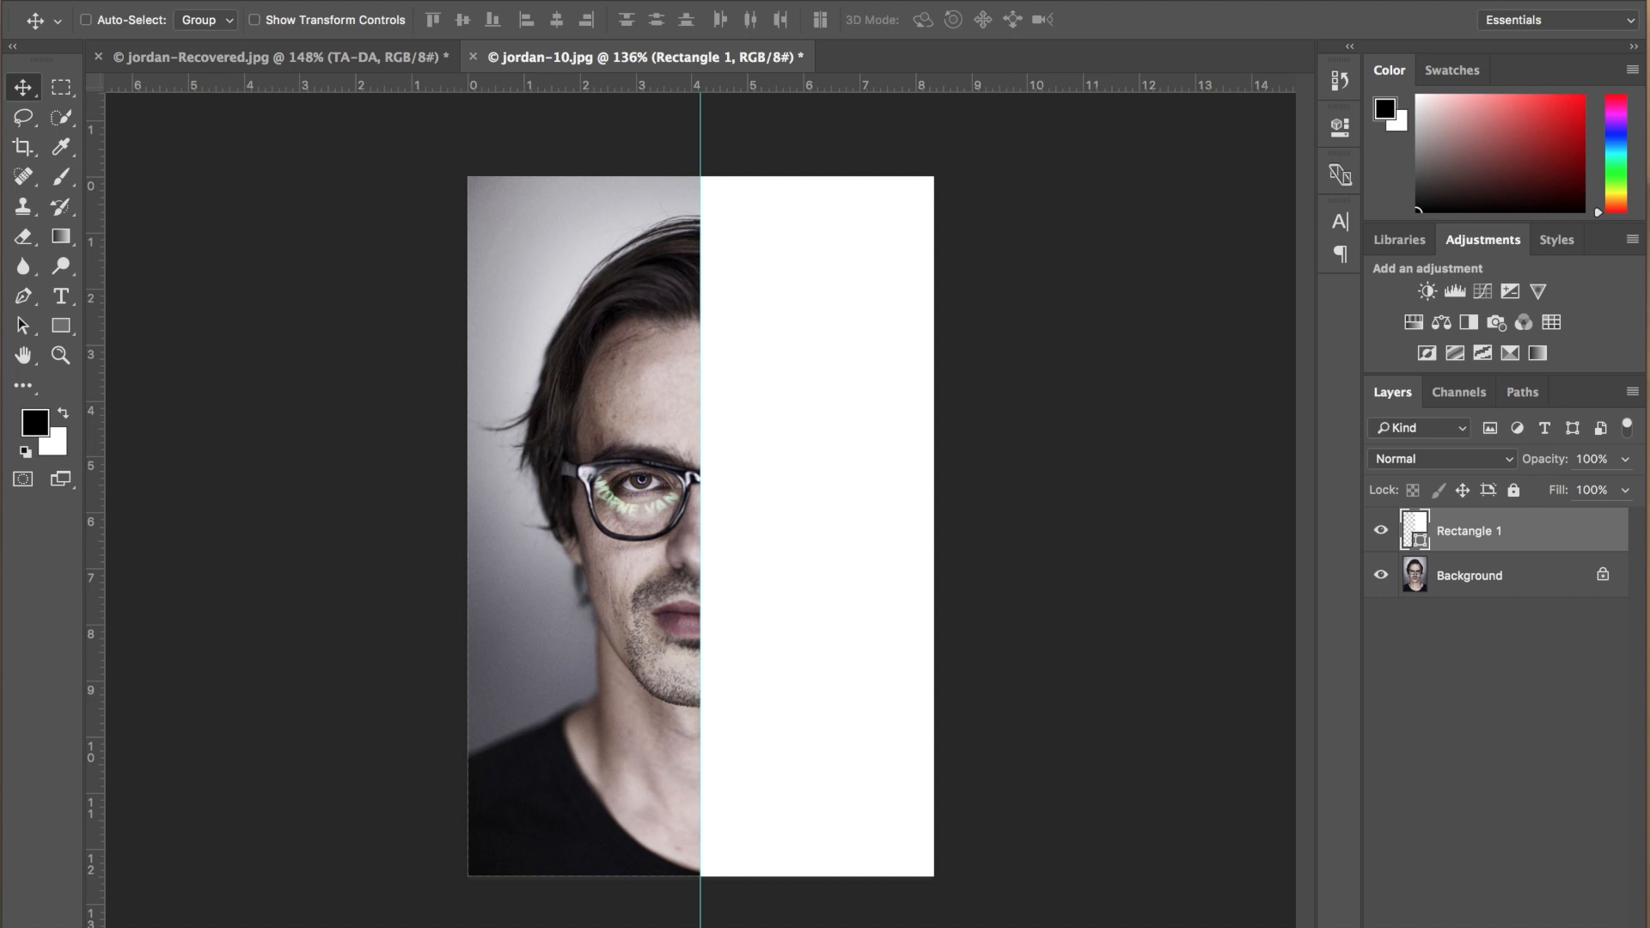
On a new layer over the white half, add the text "BUT DOUBT IS WHAT KEEPS YOU MOV- ING.", stacked on eight lines
key(ctrl+shift+alt+n)
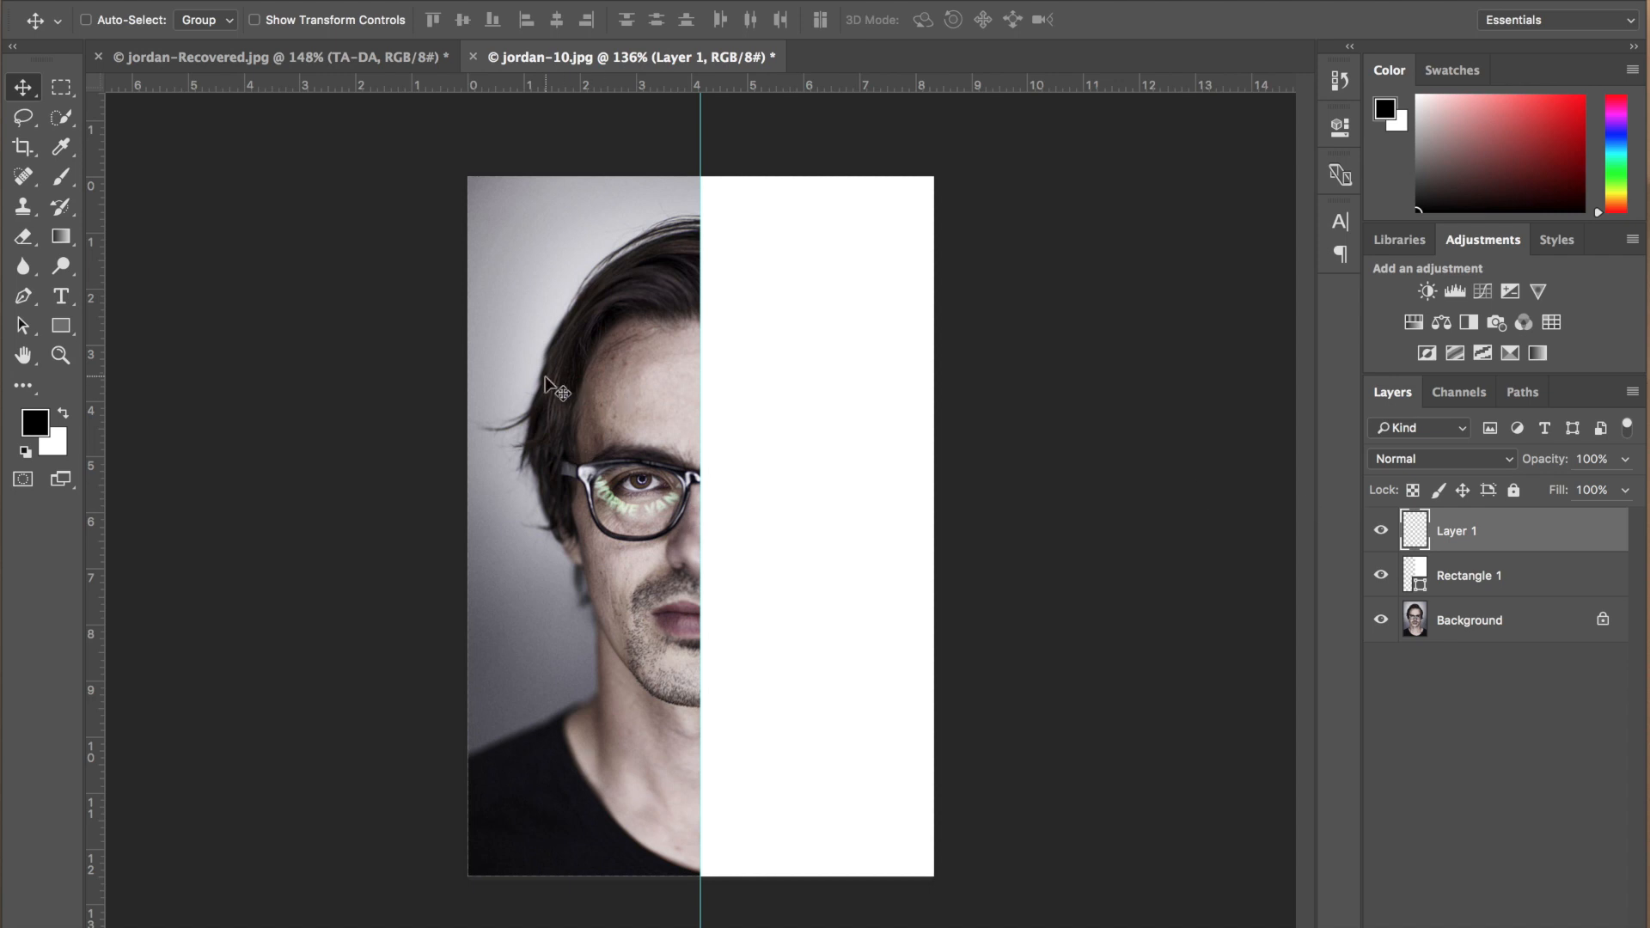
click(62, 296)
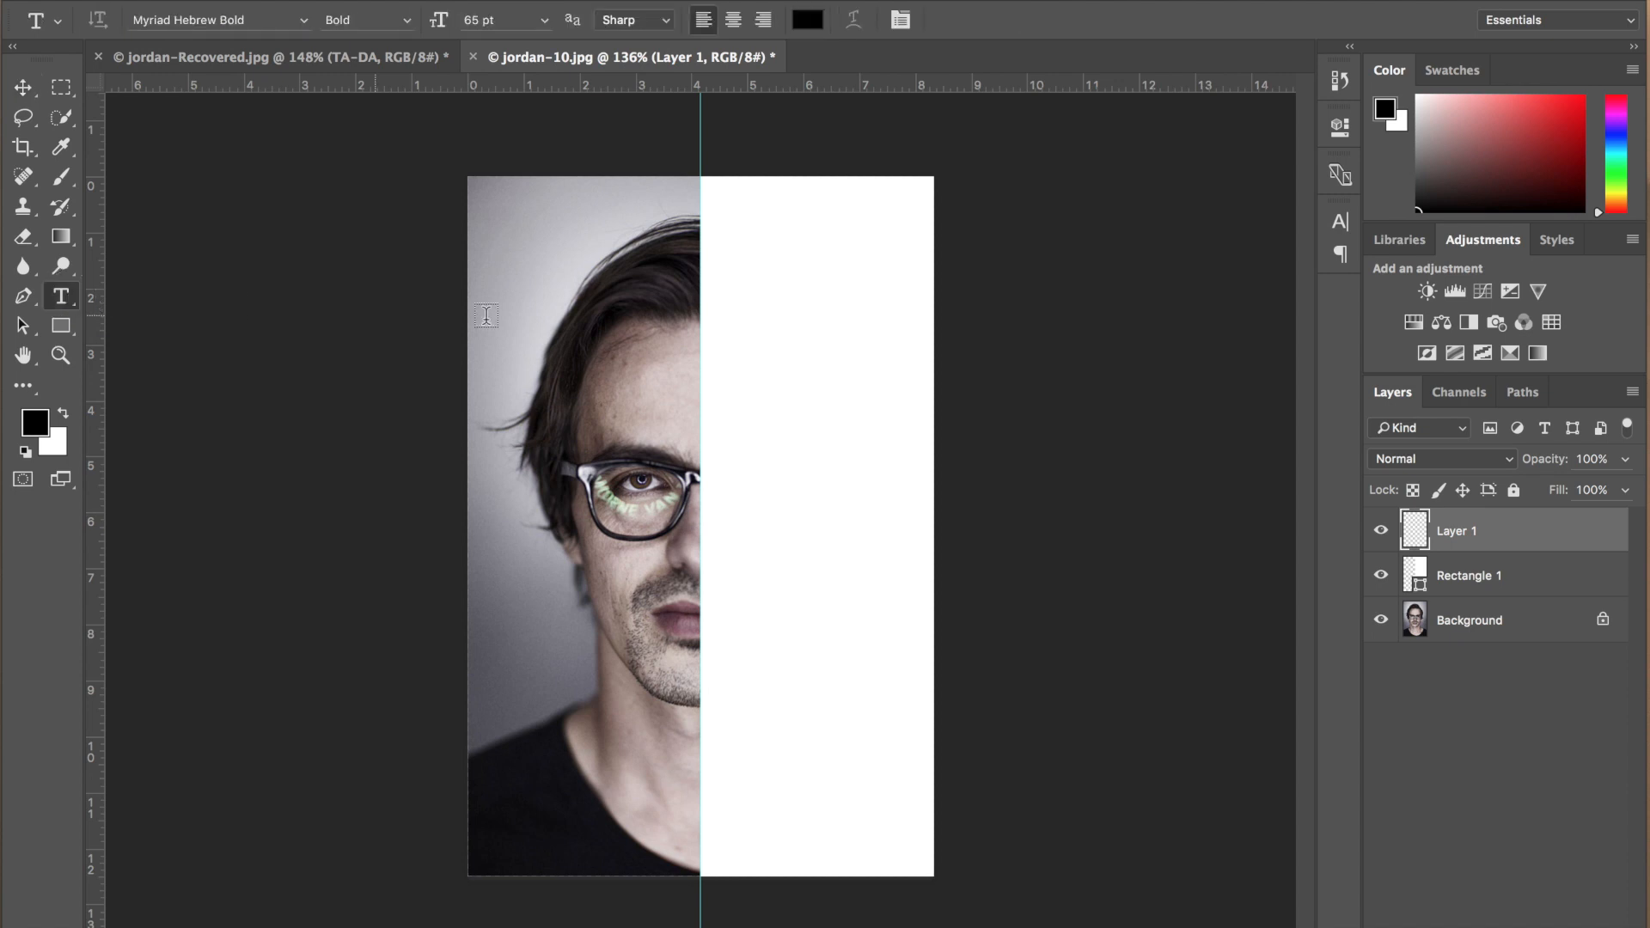
click(750, 331)
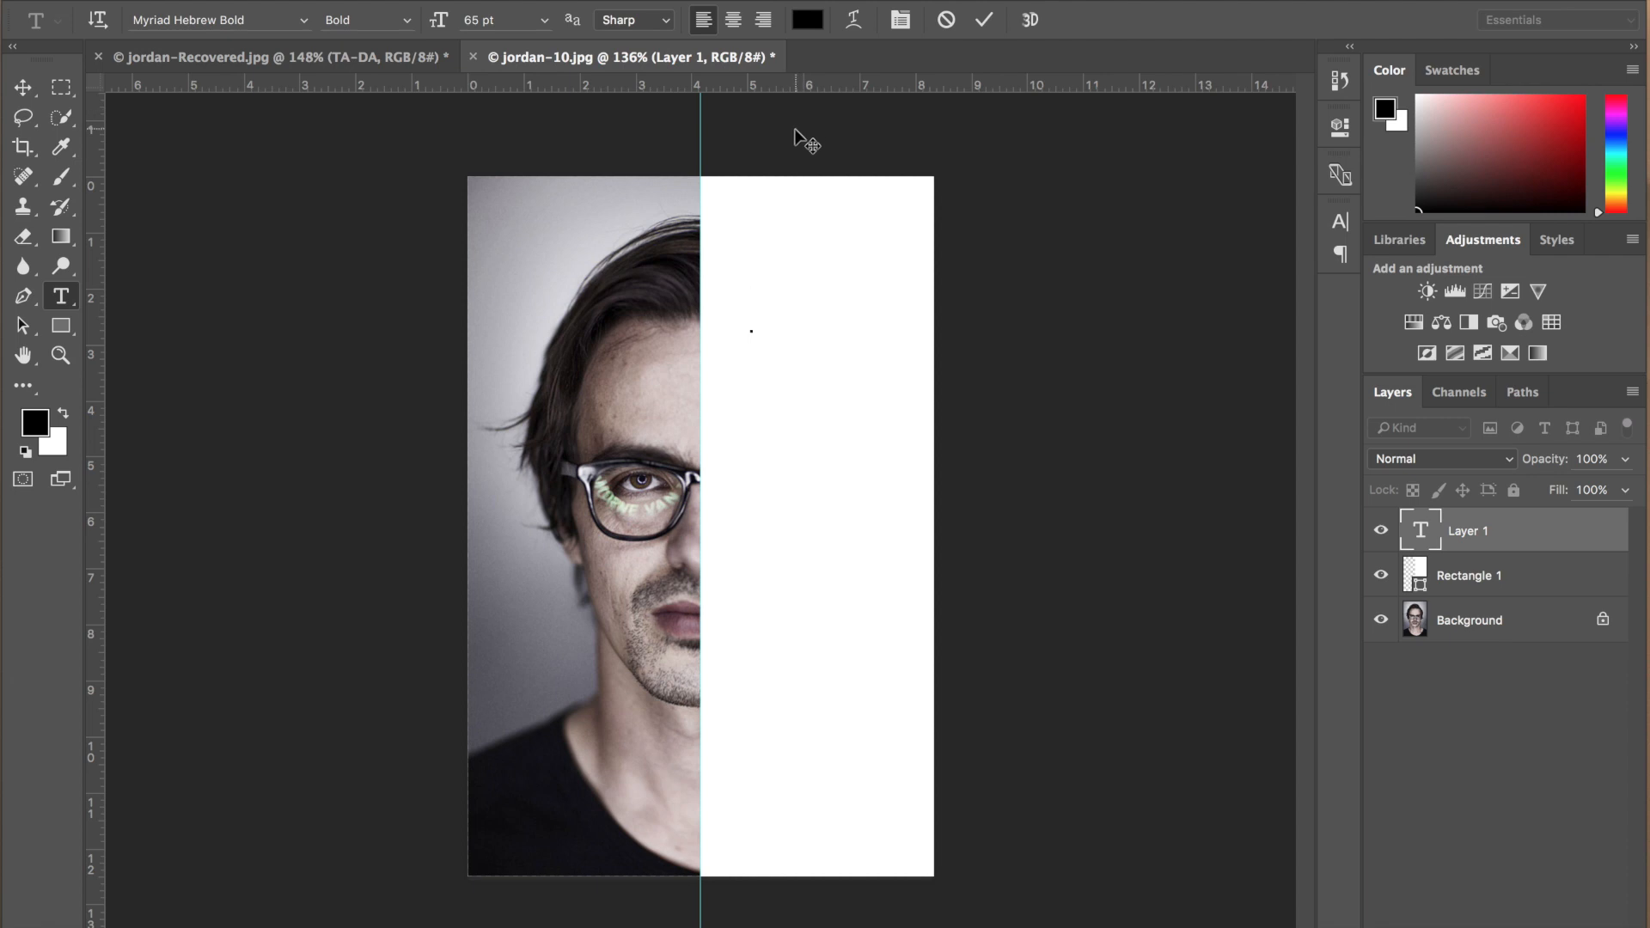
key(super)
text(BUT DOUBT IS WHAT KEEPS YOU MOV- ING.)
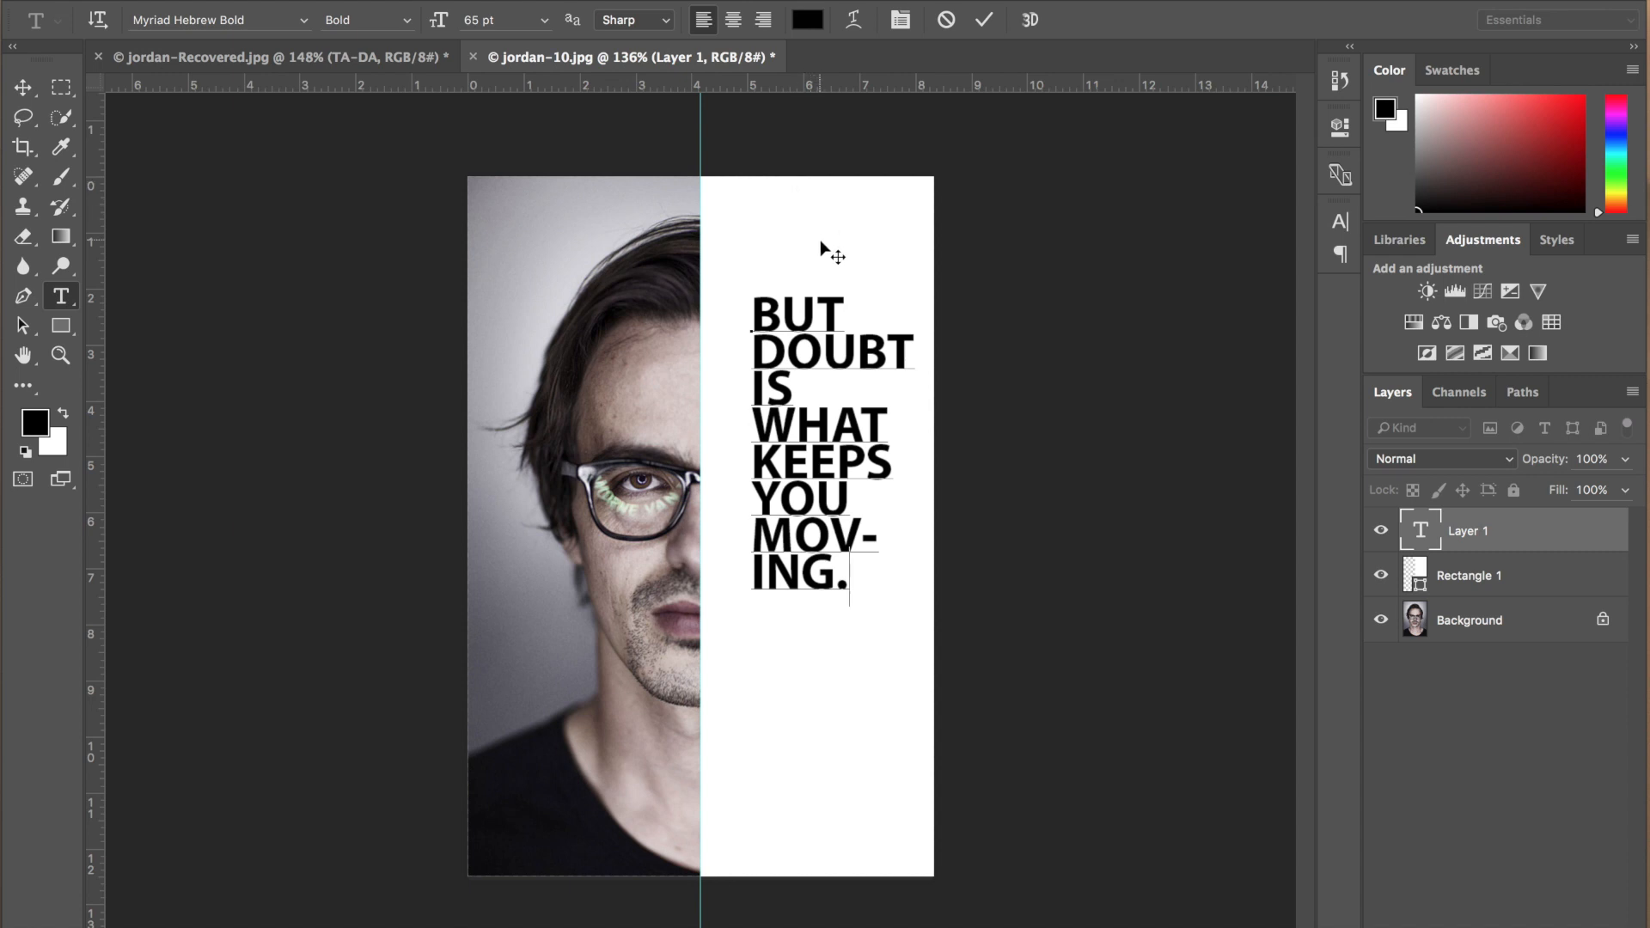
click(985, 20)
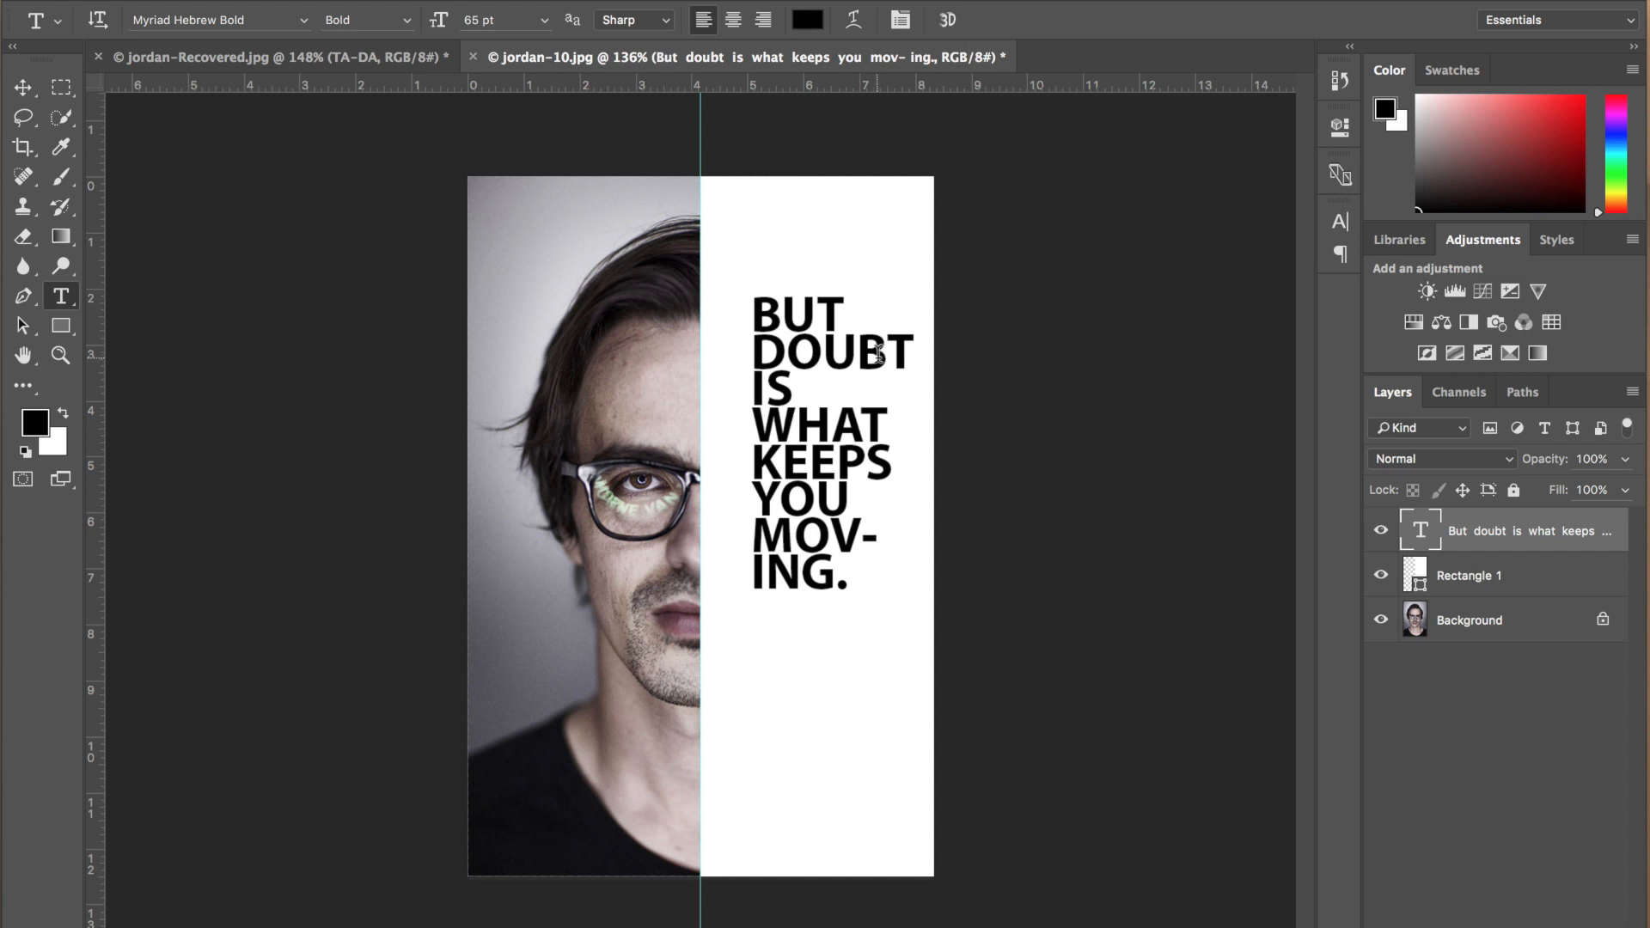
Move the text block so its left edge sits against the vertical guide
key(v)
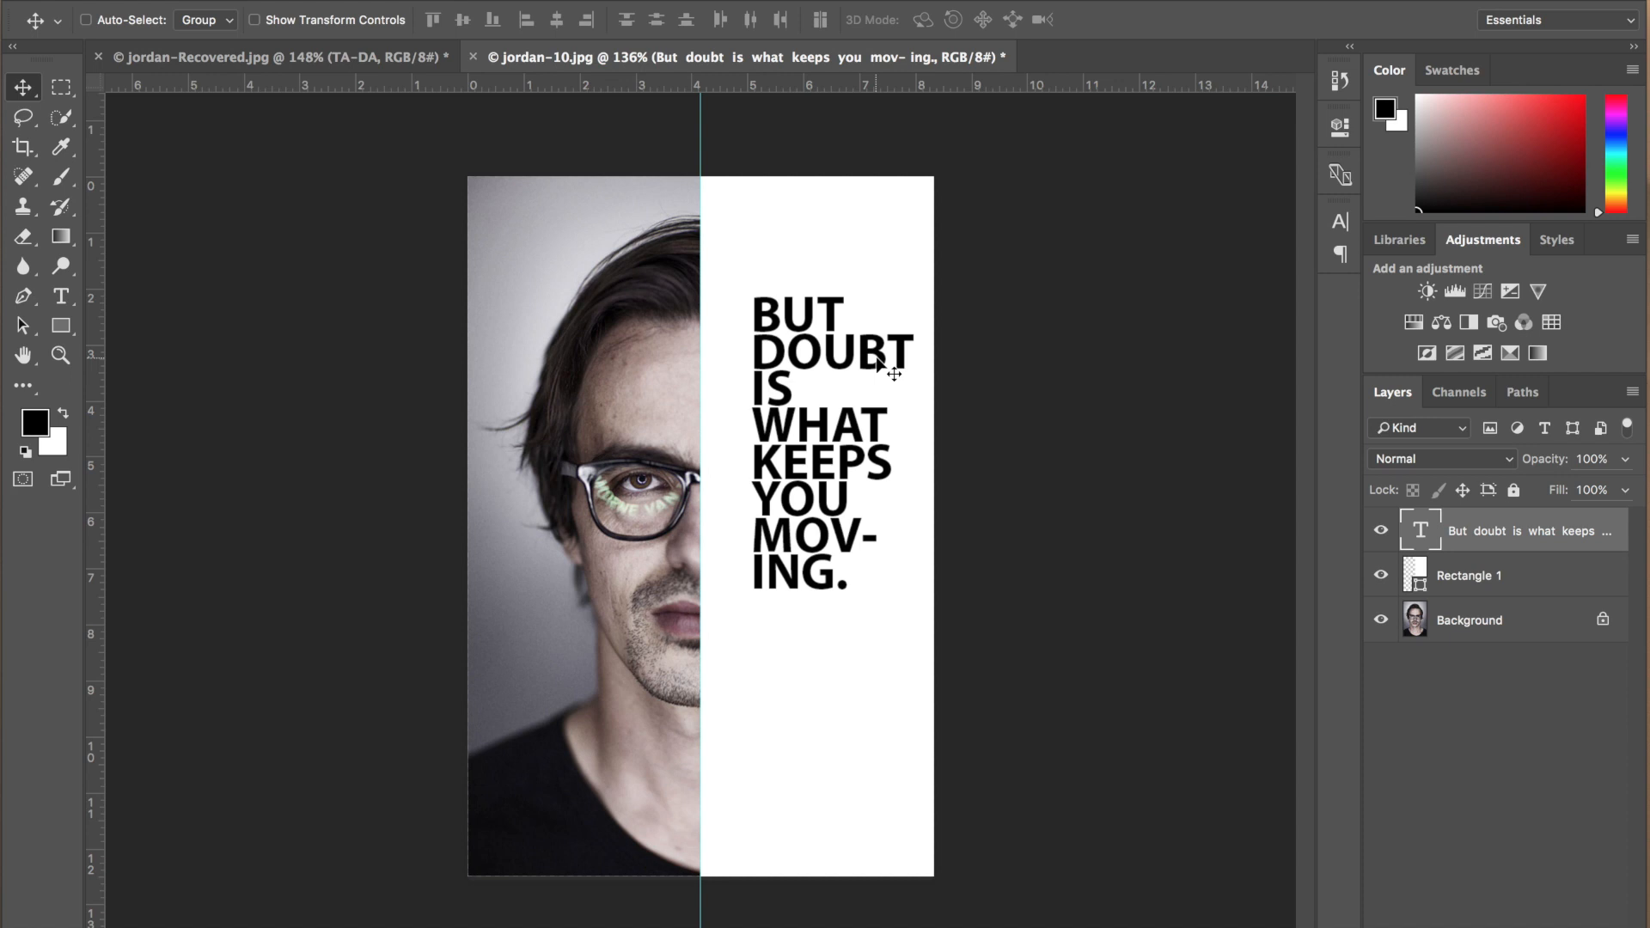
drag(878, 362, 866, 384)
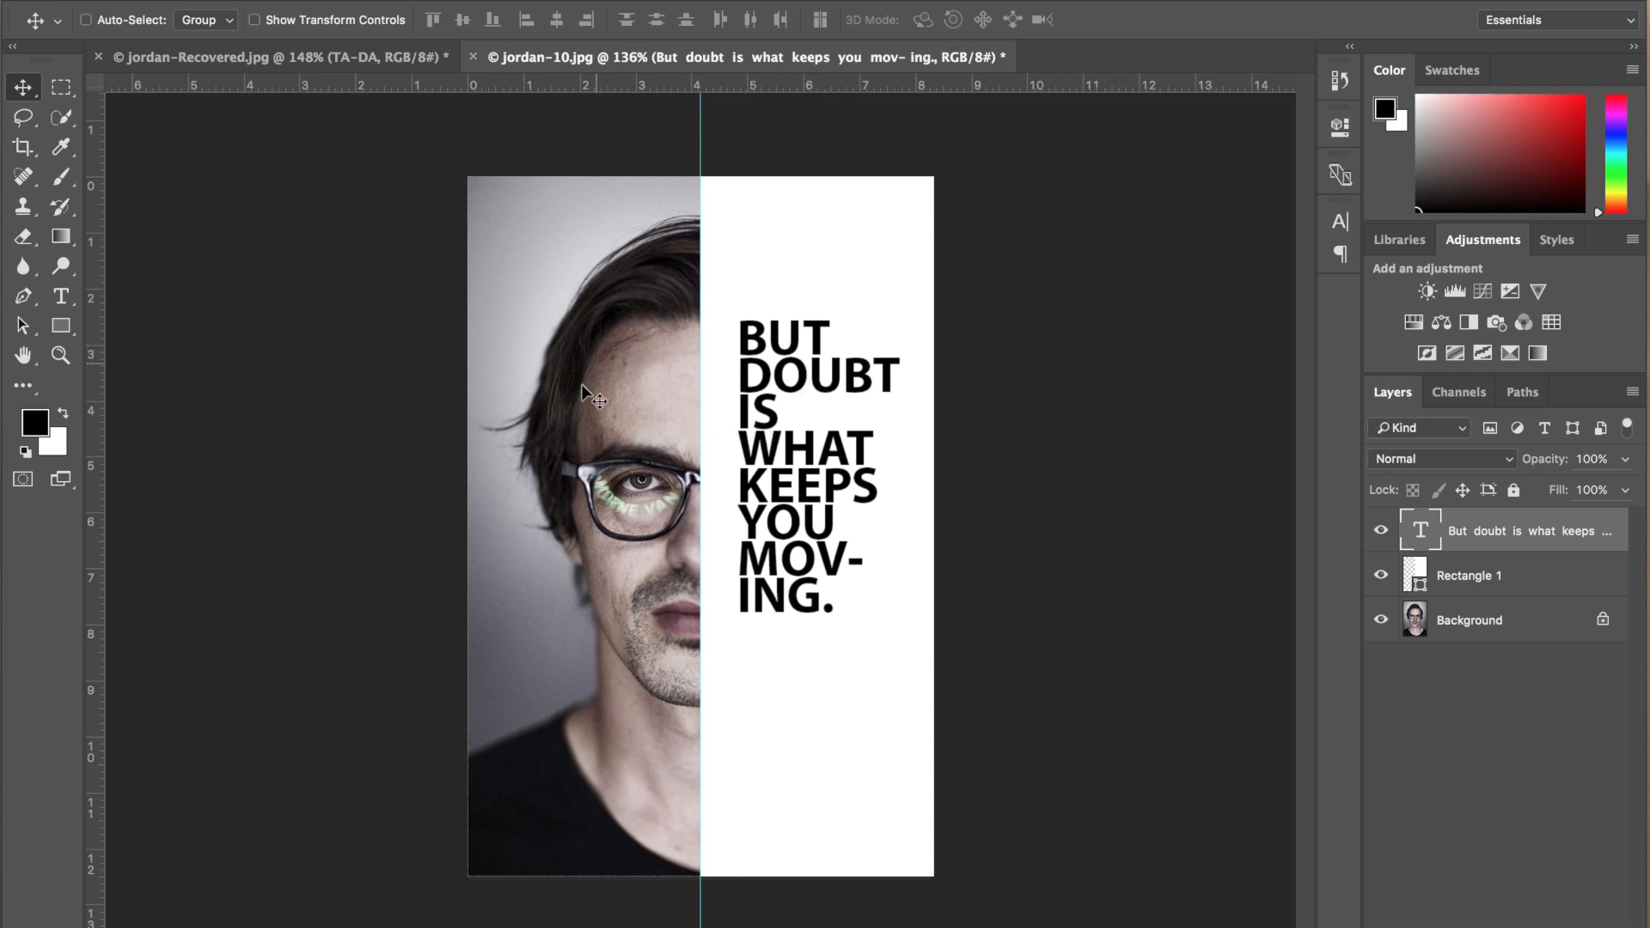
click(761, 420)
drag(761, 423, 732, 465)
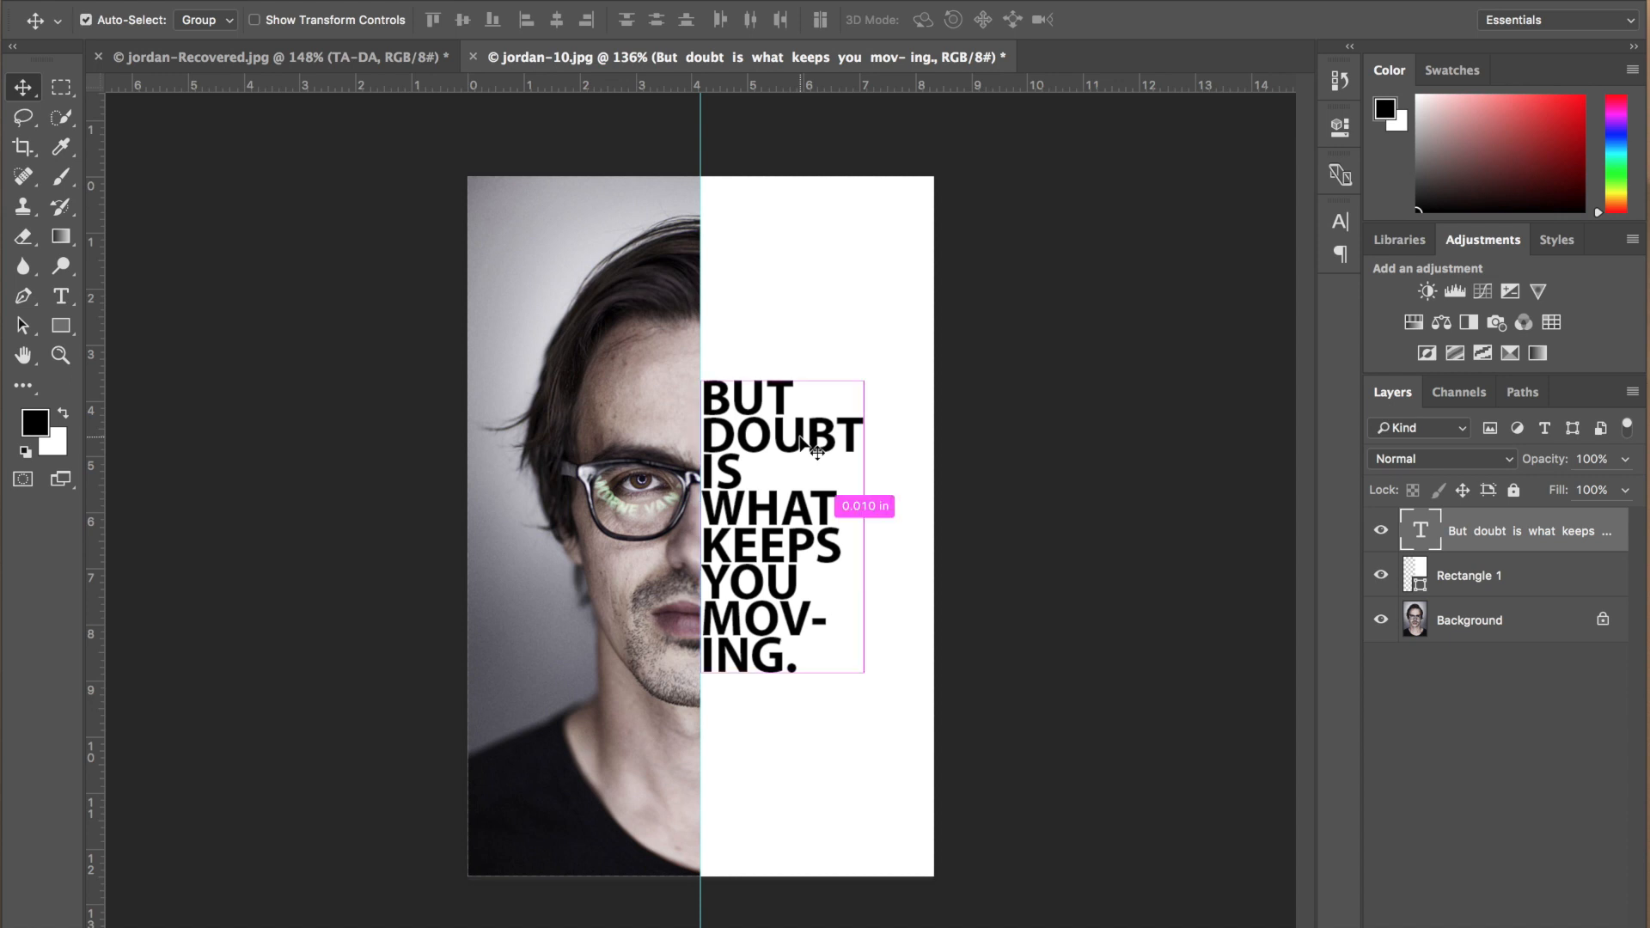
Scale the text block proportionally to about 125%, keeping its left edge on the guide
key(super+t)
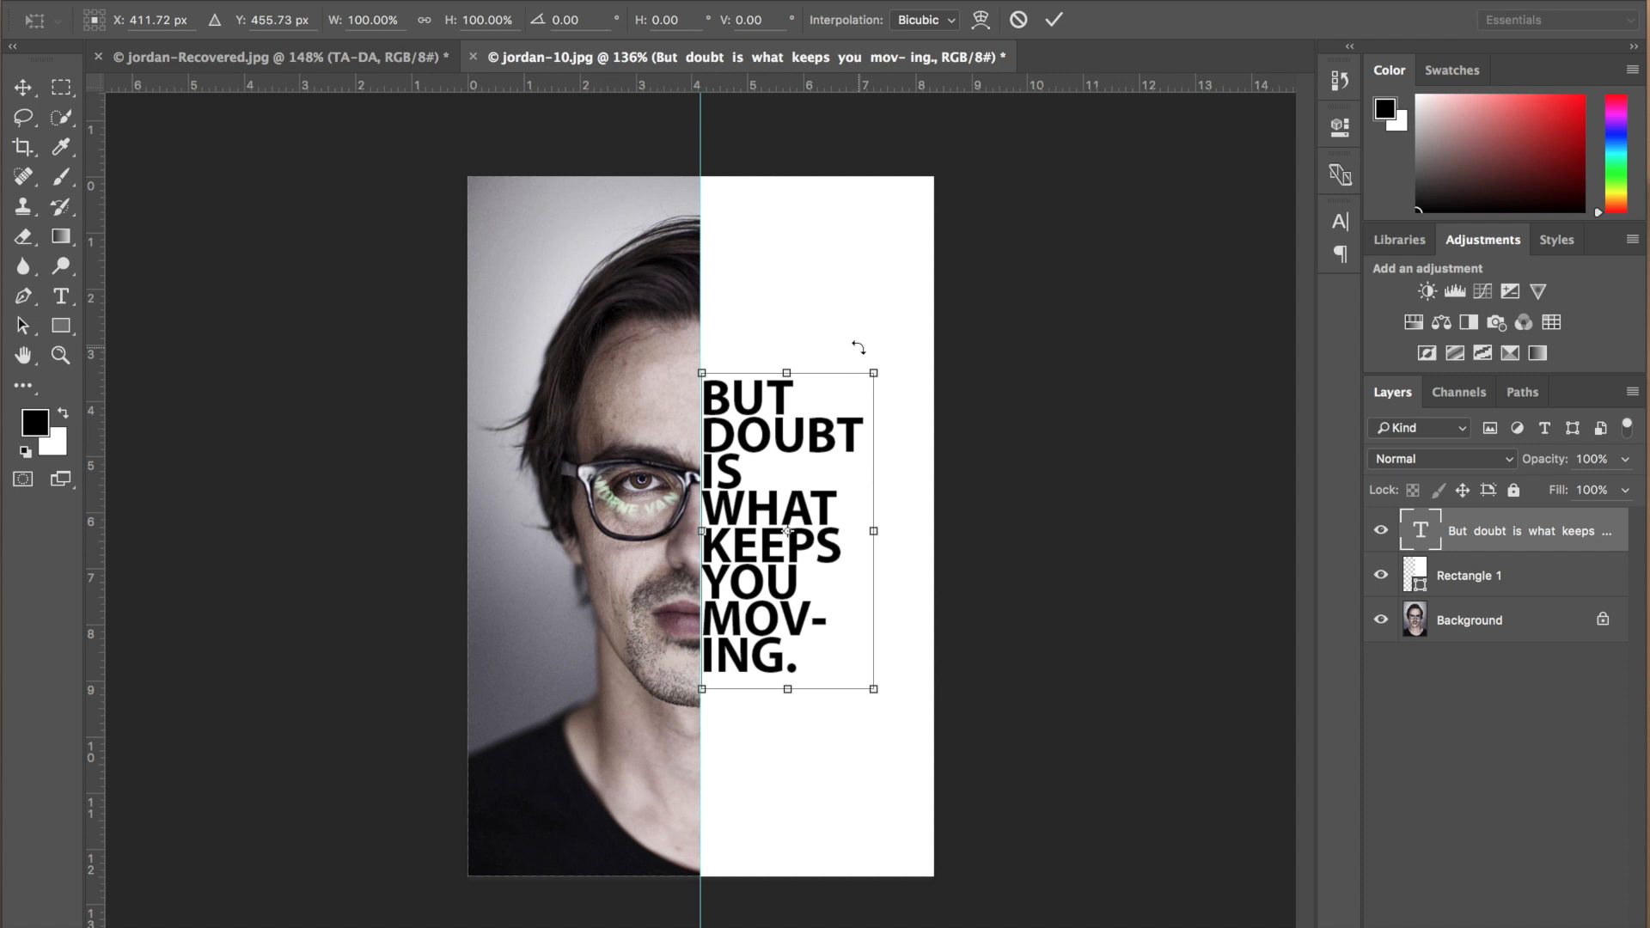
click(875, 373)
drag(891, 347, 917, 290)
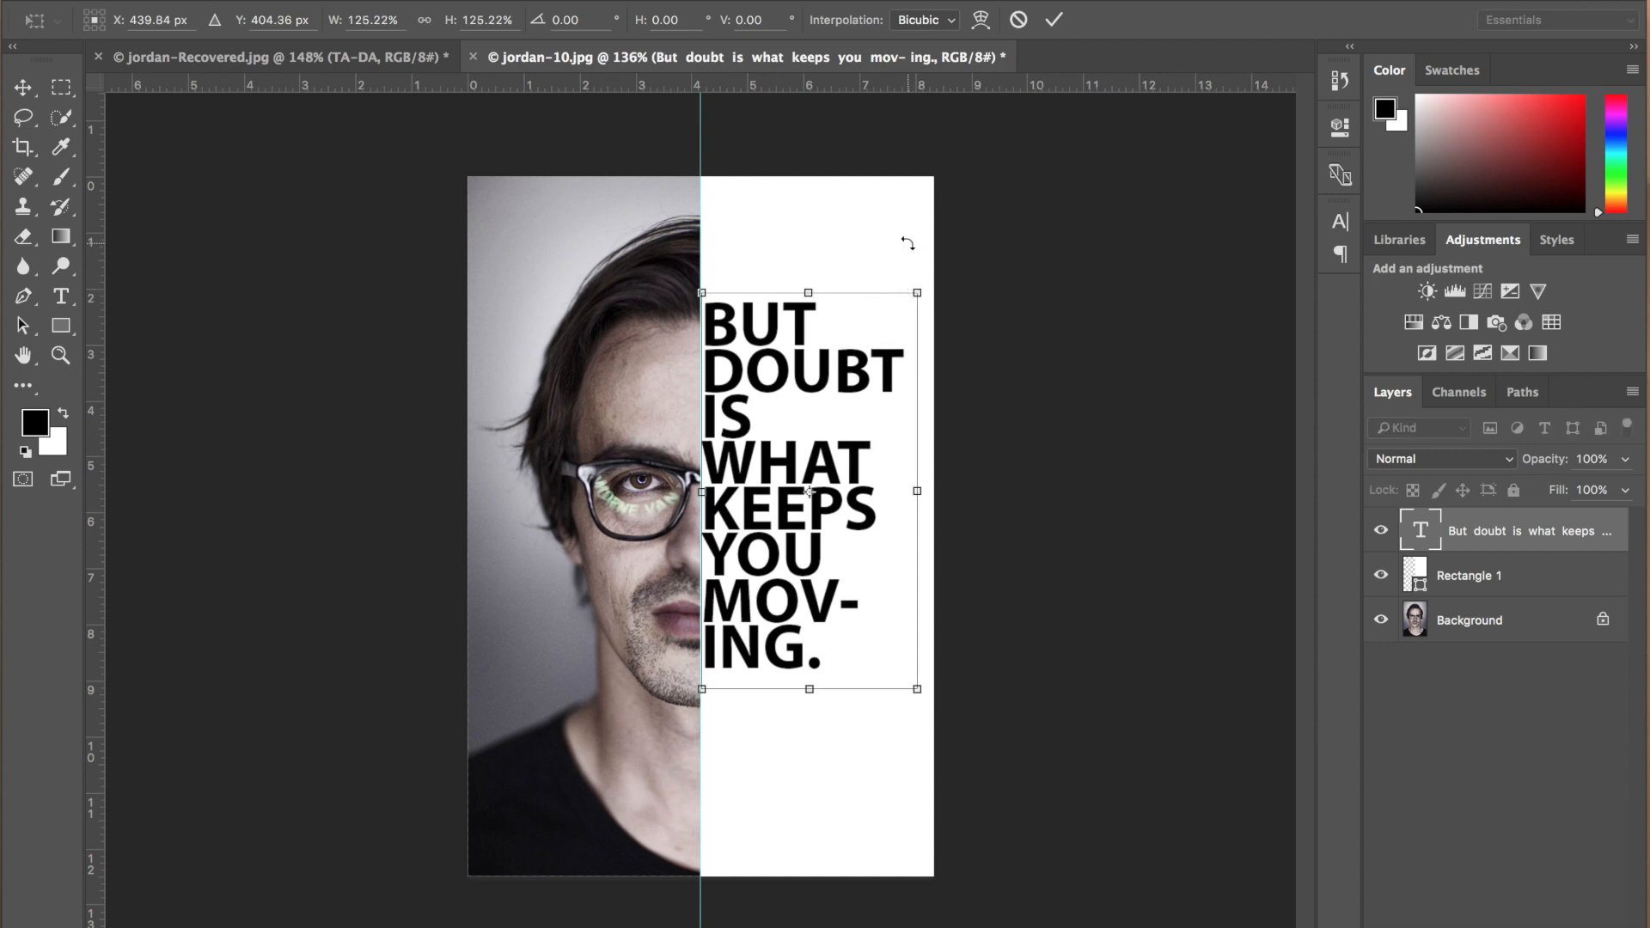
click(1057, 30)
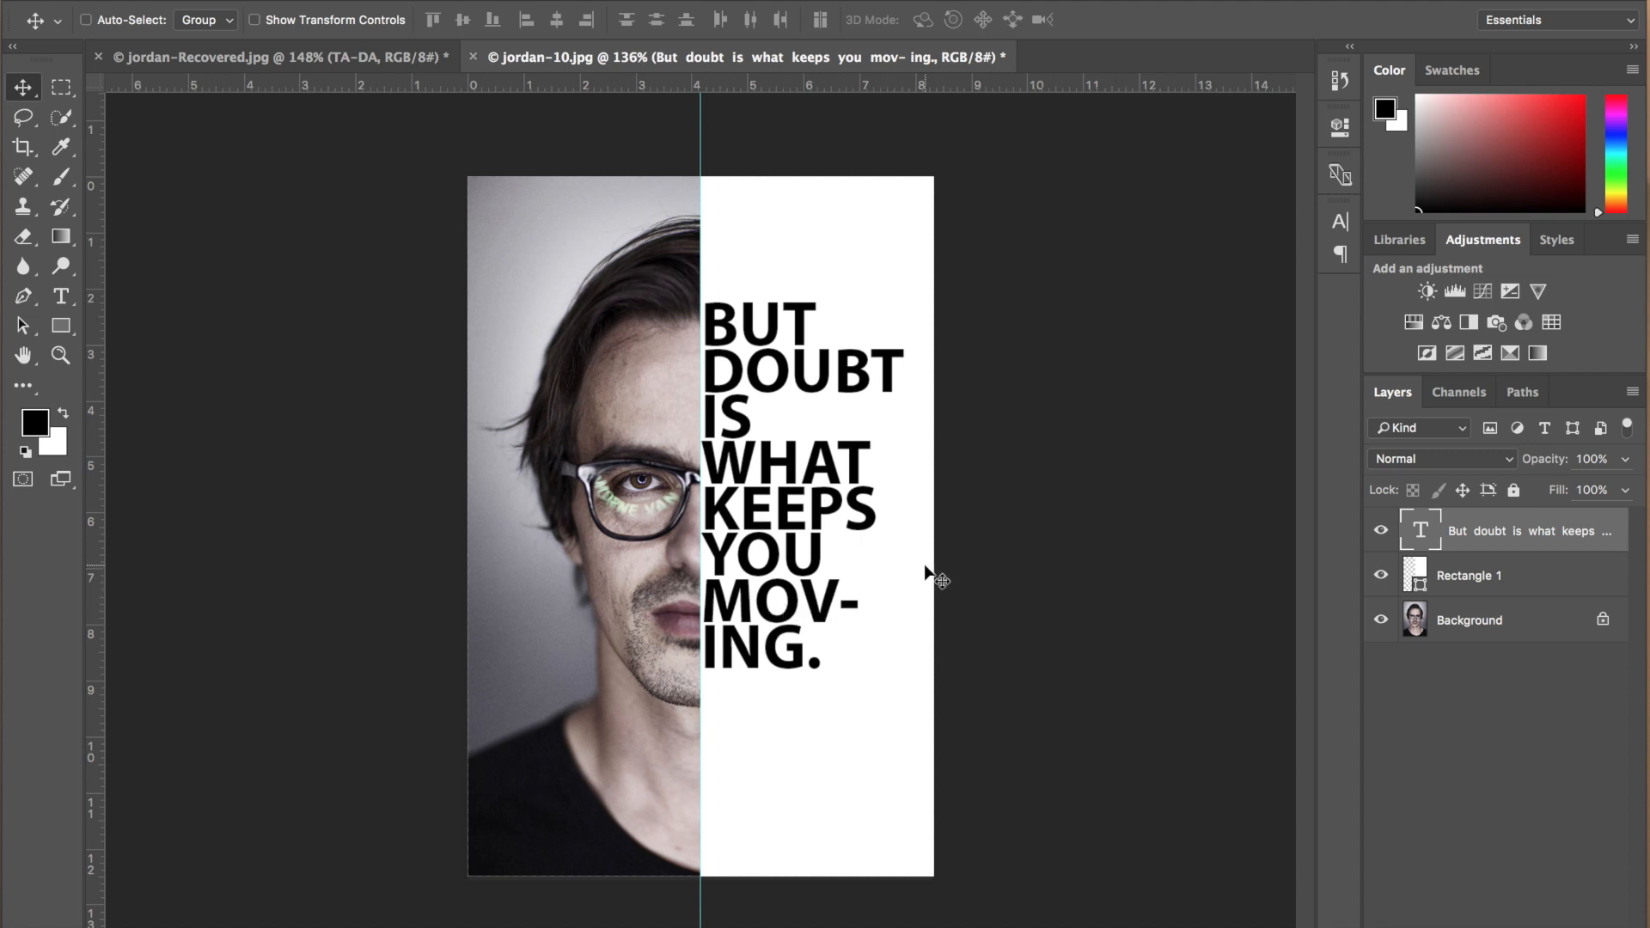
Cut the lettering out of the Rectangle 1 layer with an inverted mask made from the text outline, and hide the text layer
key(super)
super+click(1424, 537)
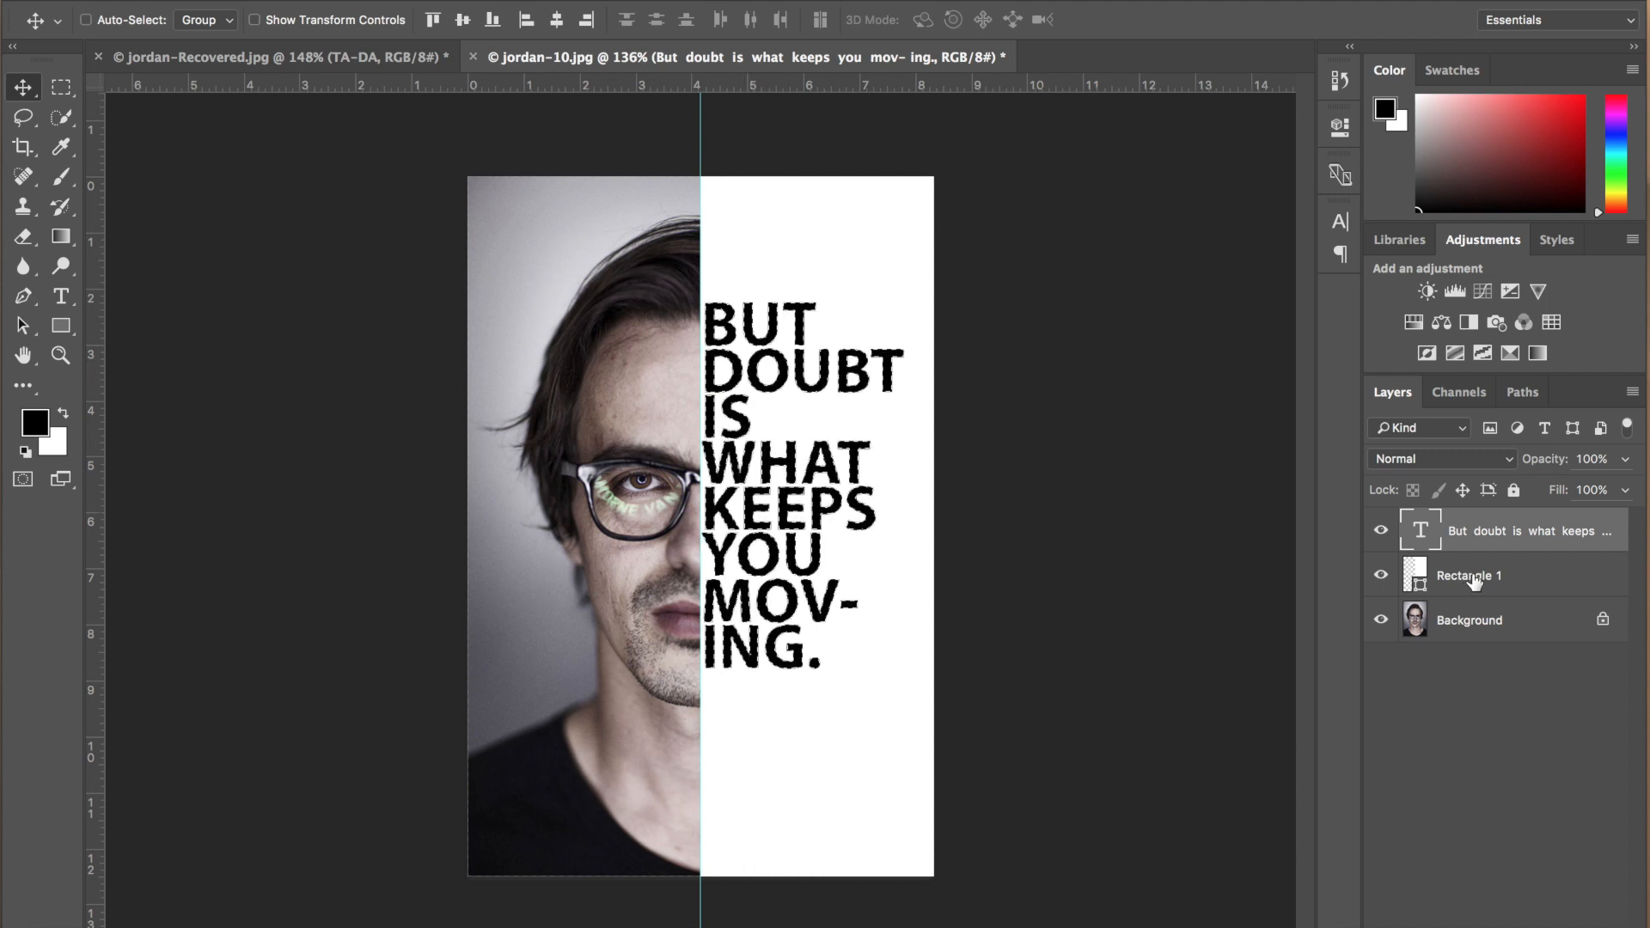
click(1526, 583)
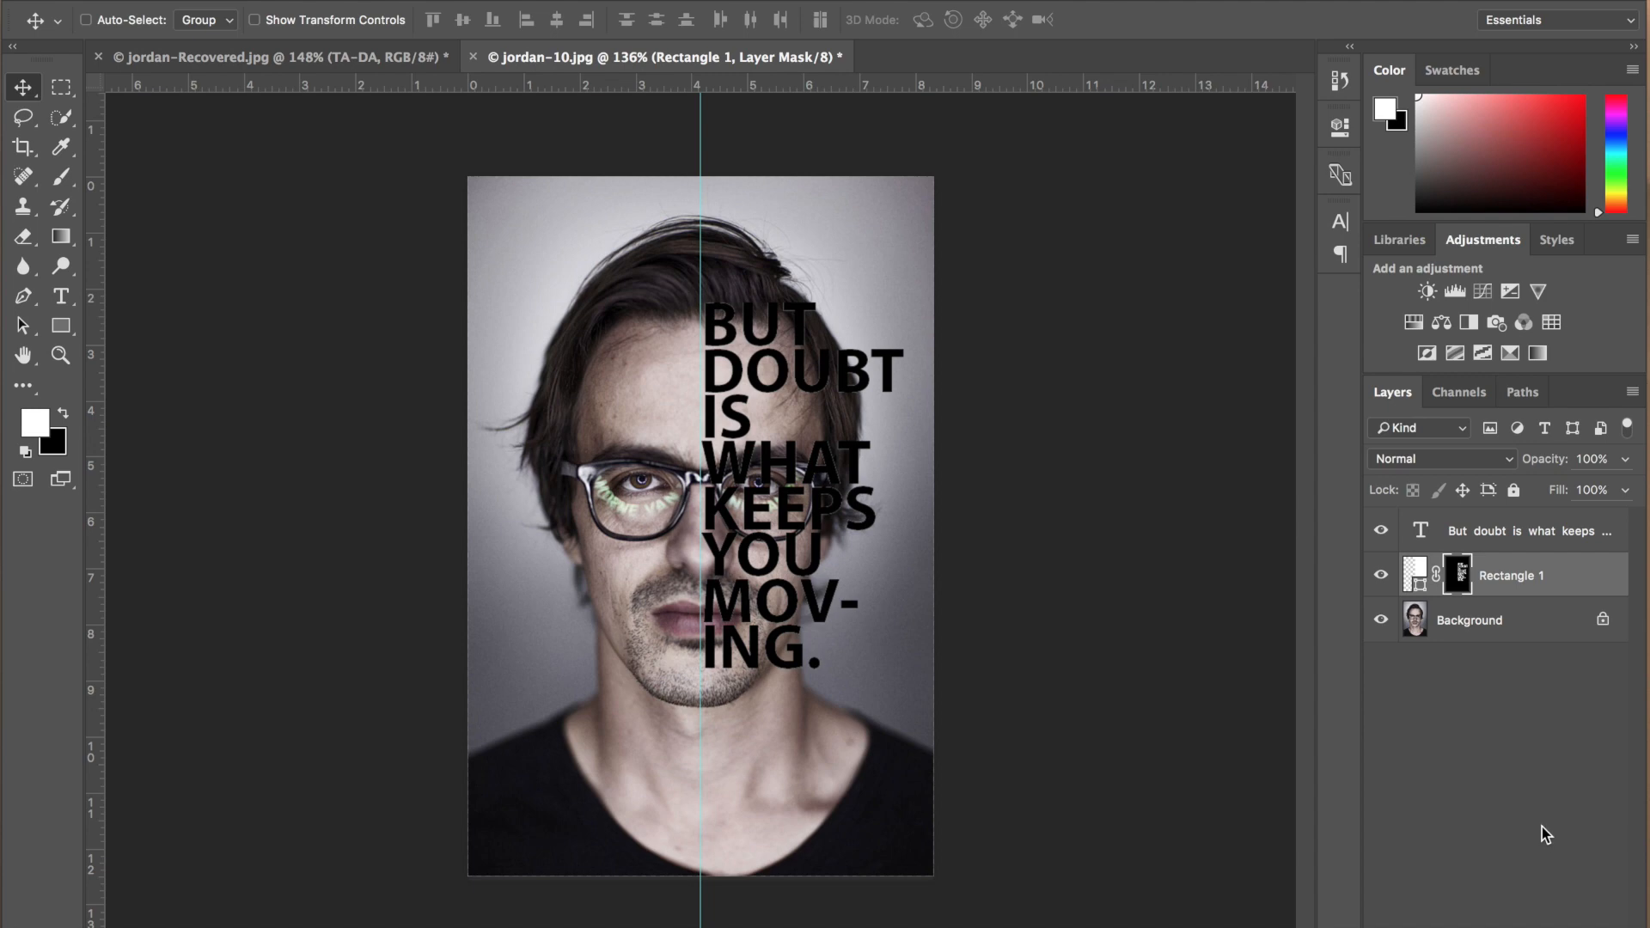
key(super+i)
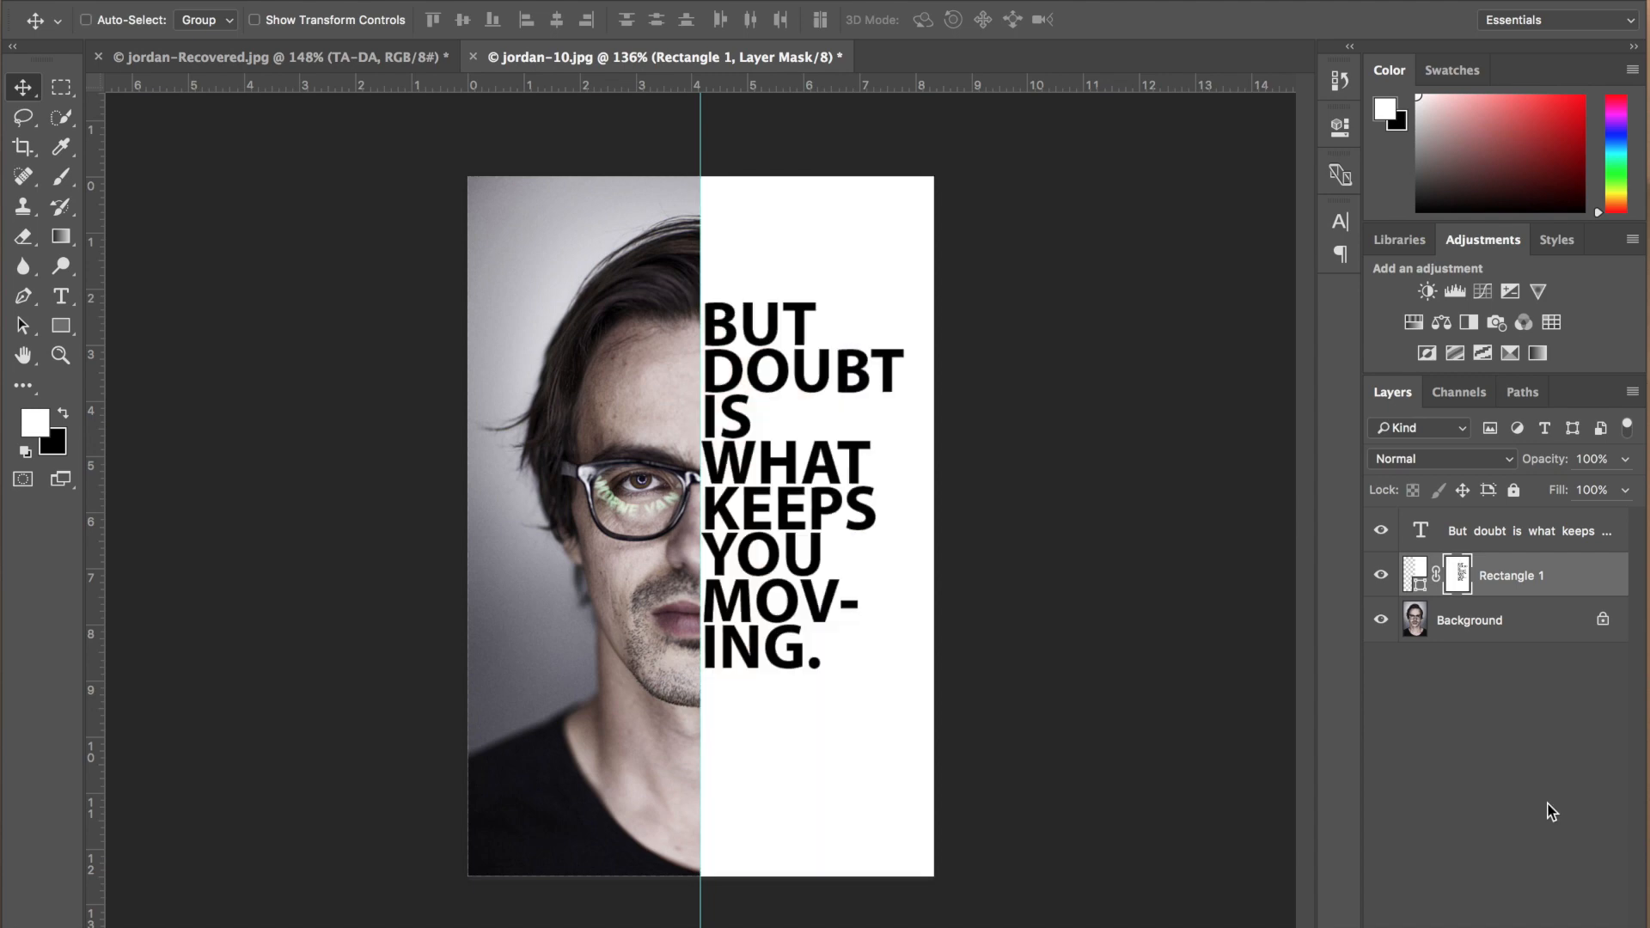
click(1381, 530)
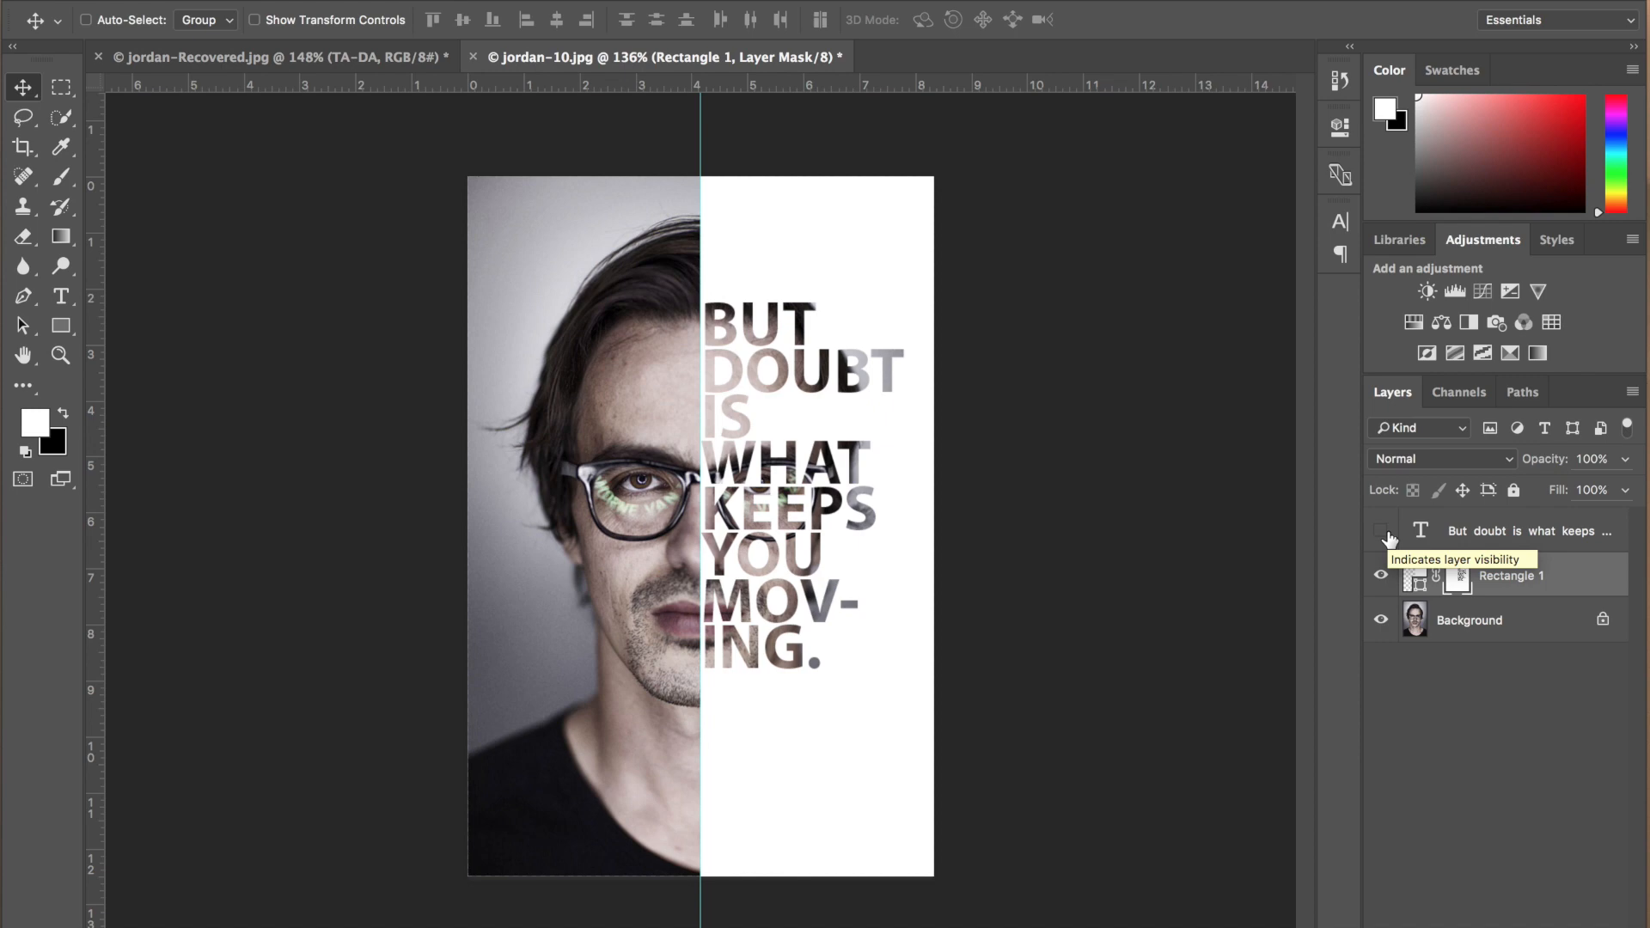
Unlink the mask from the Rectangle 1 shape and scale the masked lettering to about 110%
click(1436, 574)
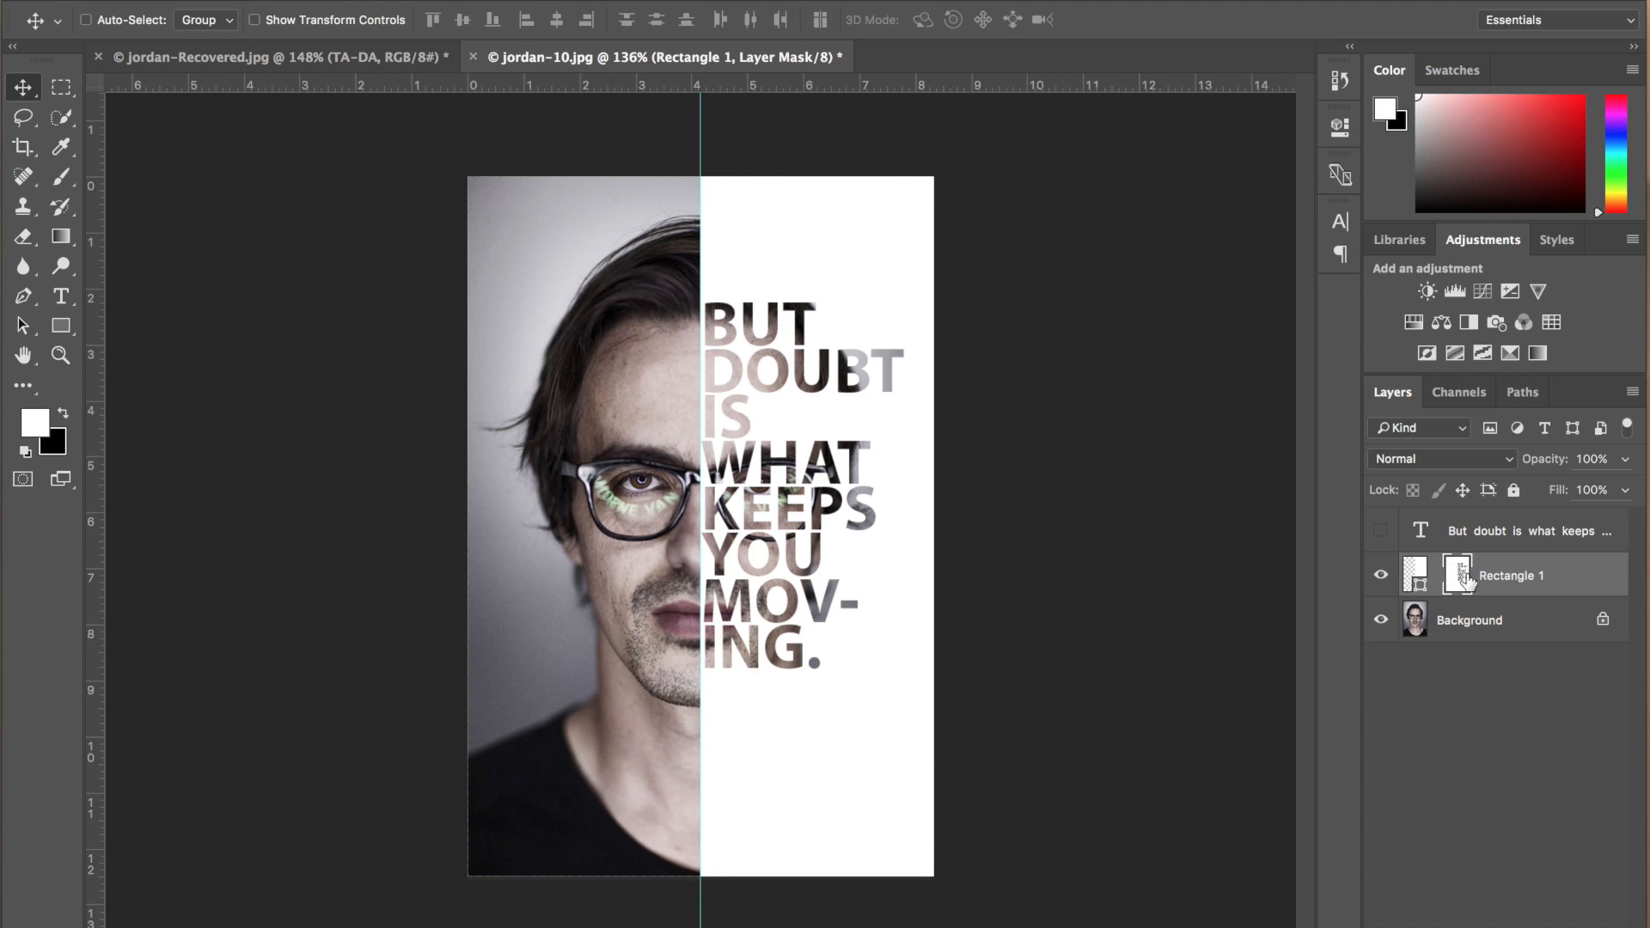
click(1416, 574)
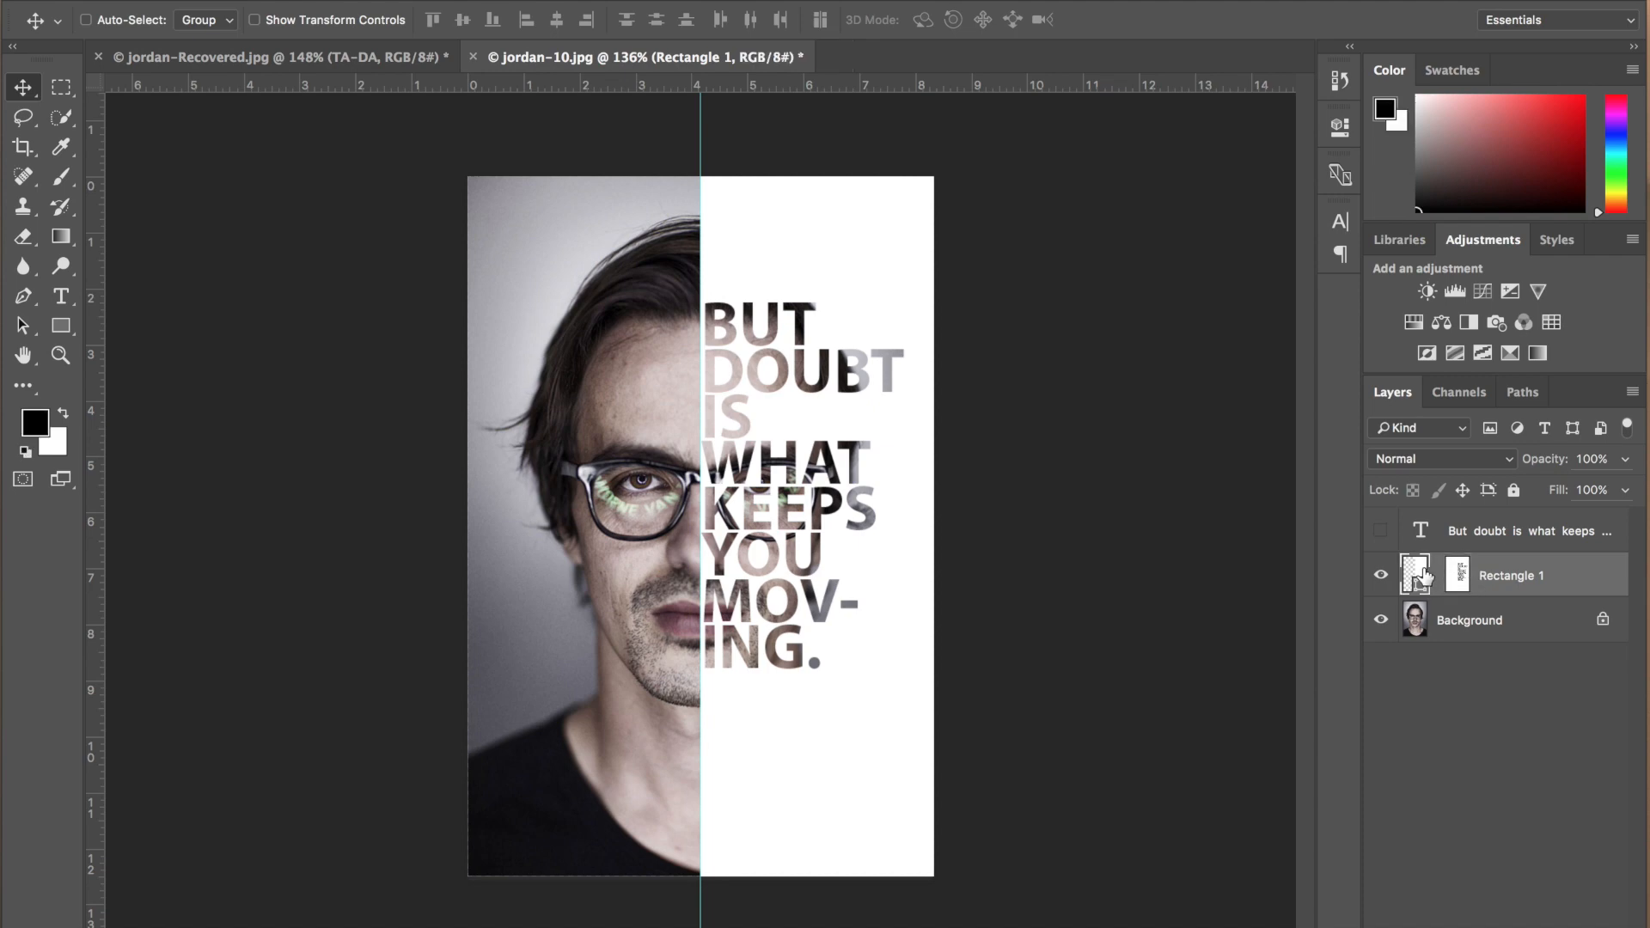
click(1459, 574)
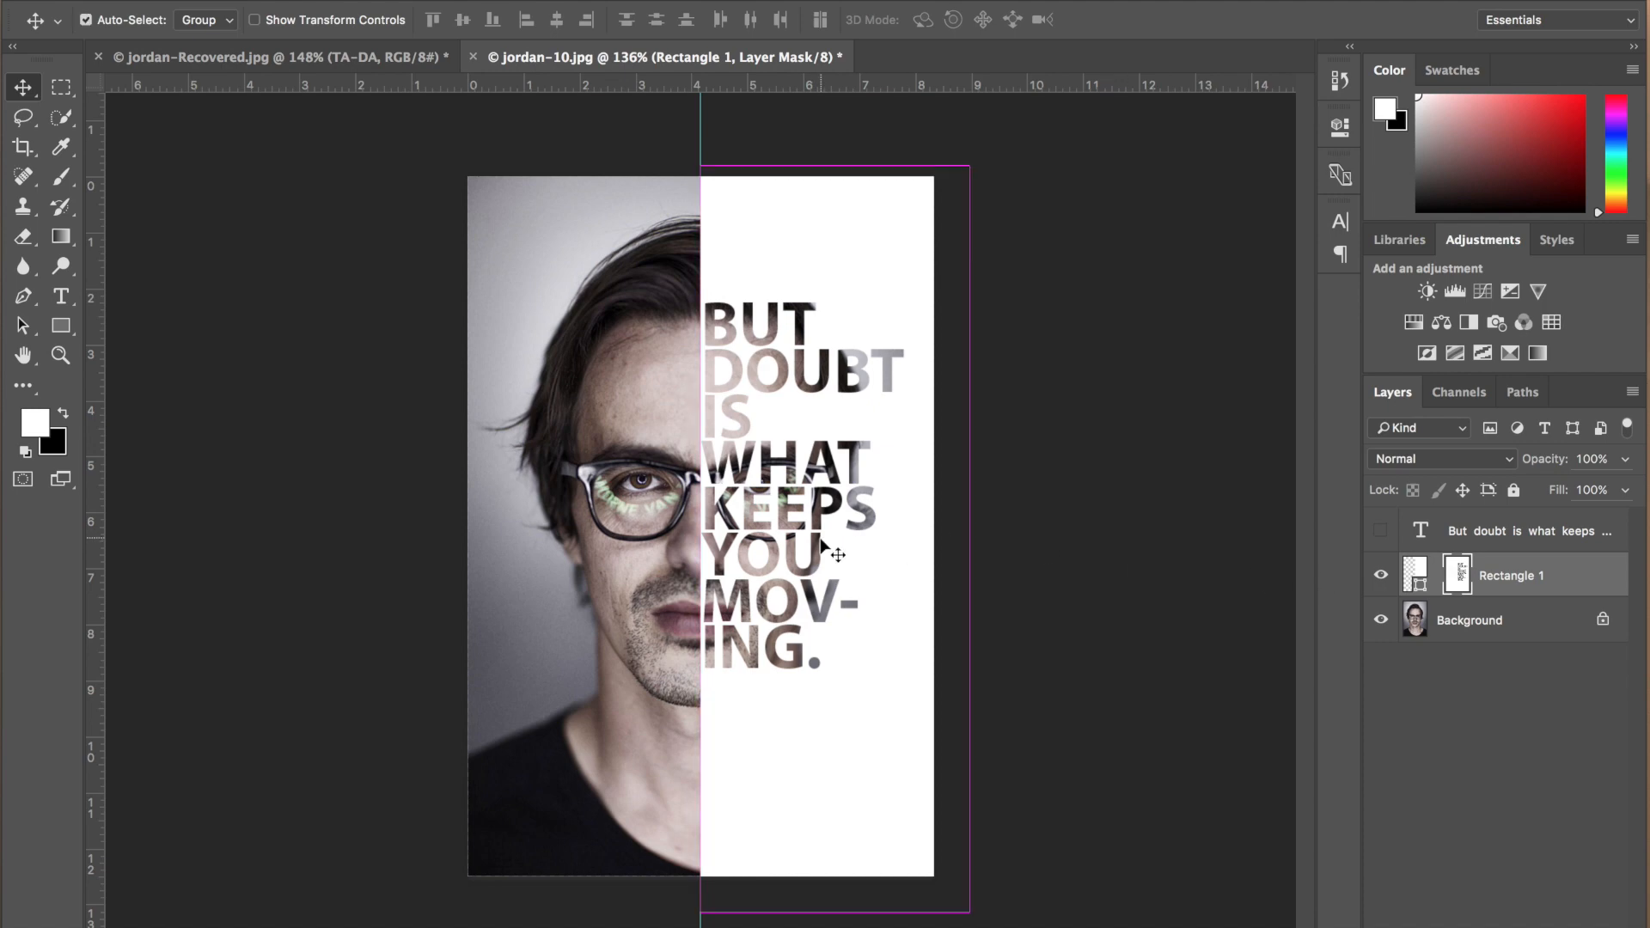
key(ctrl+t)
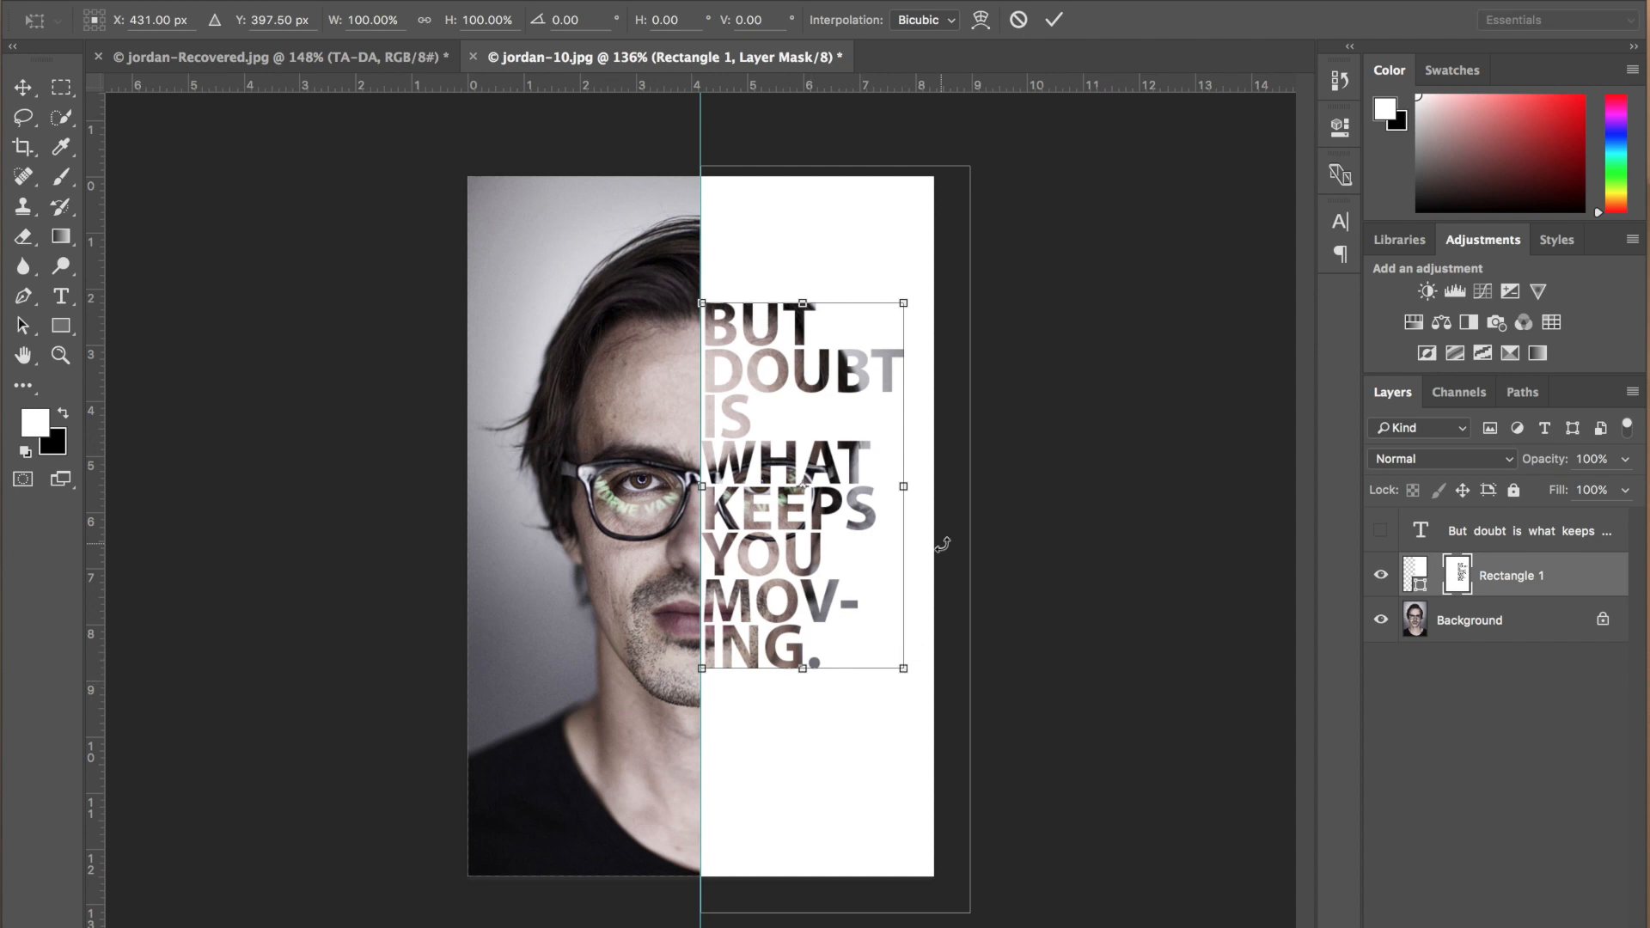
drag(902, 303, 923, 269)
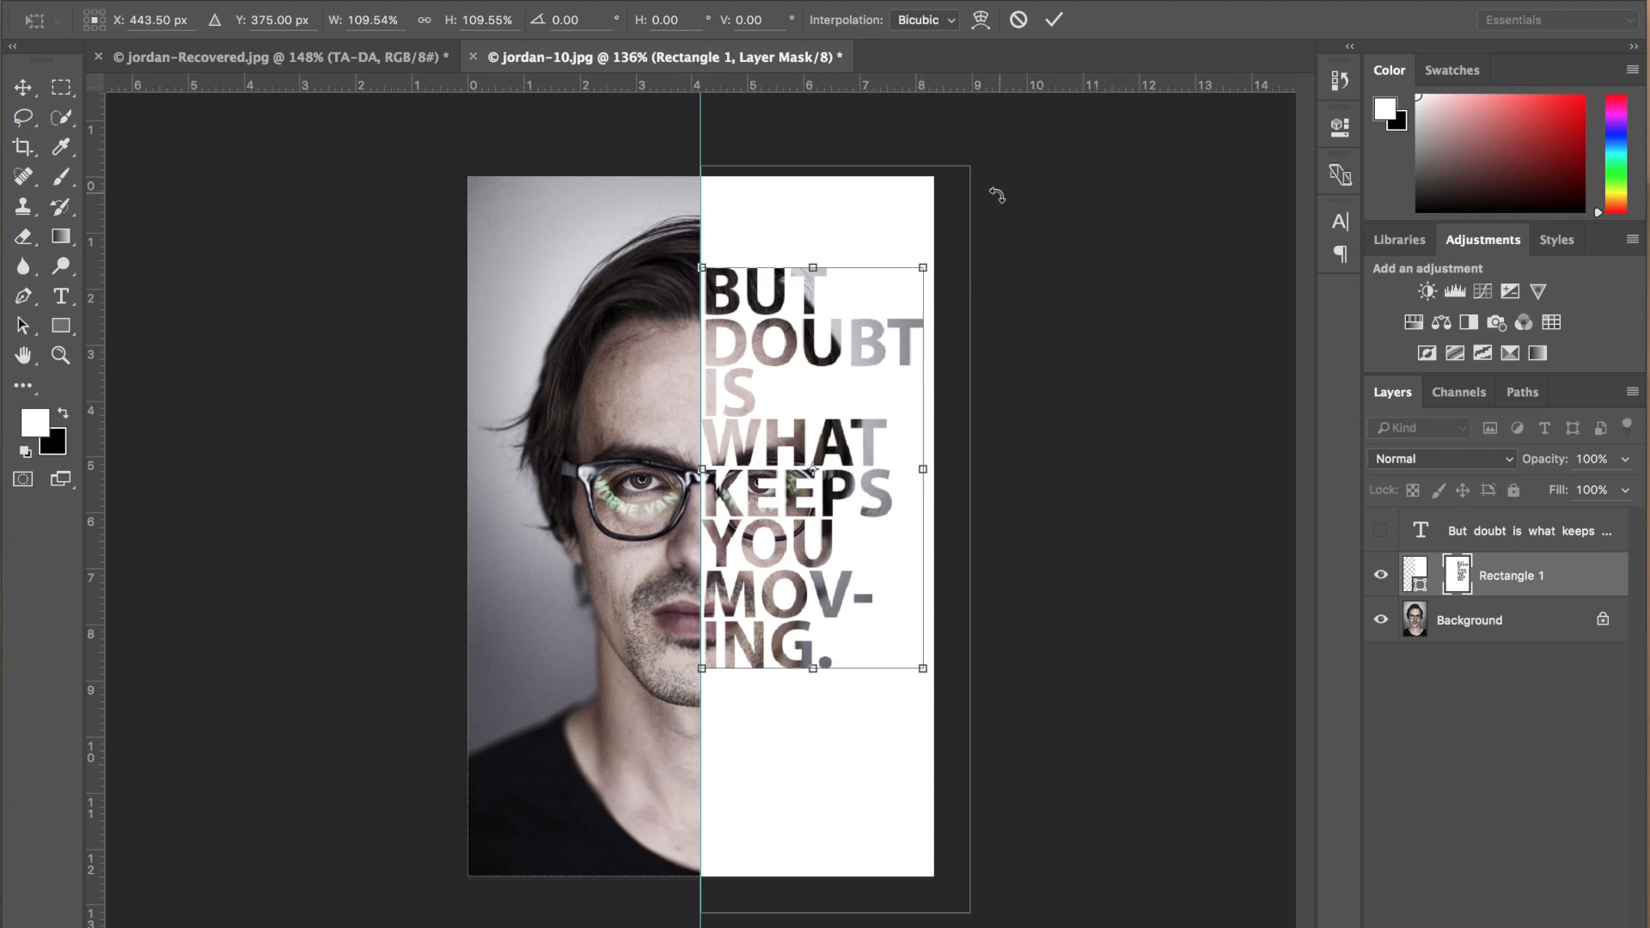
key(Return)
Shift the lettering mask over the portrait and settle its left edge against the guide, slightly lower than before
drag(835, 447, 859, 501)
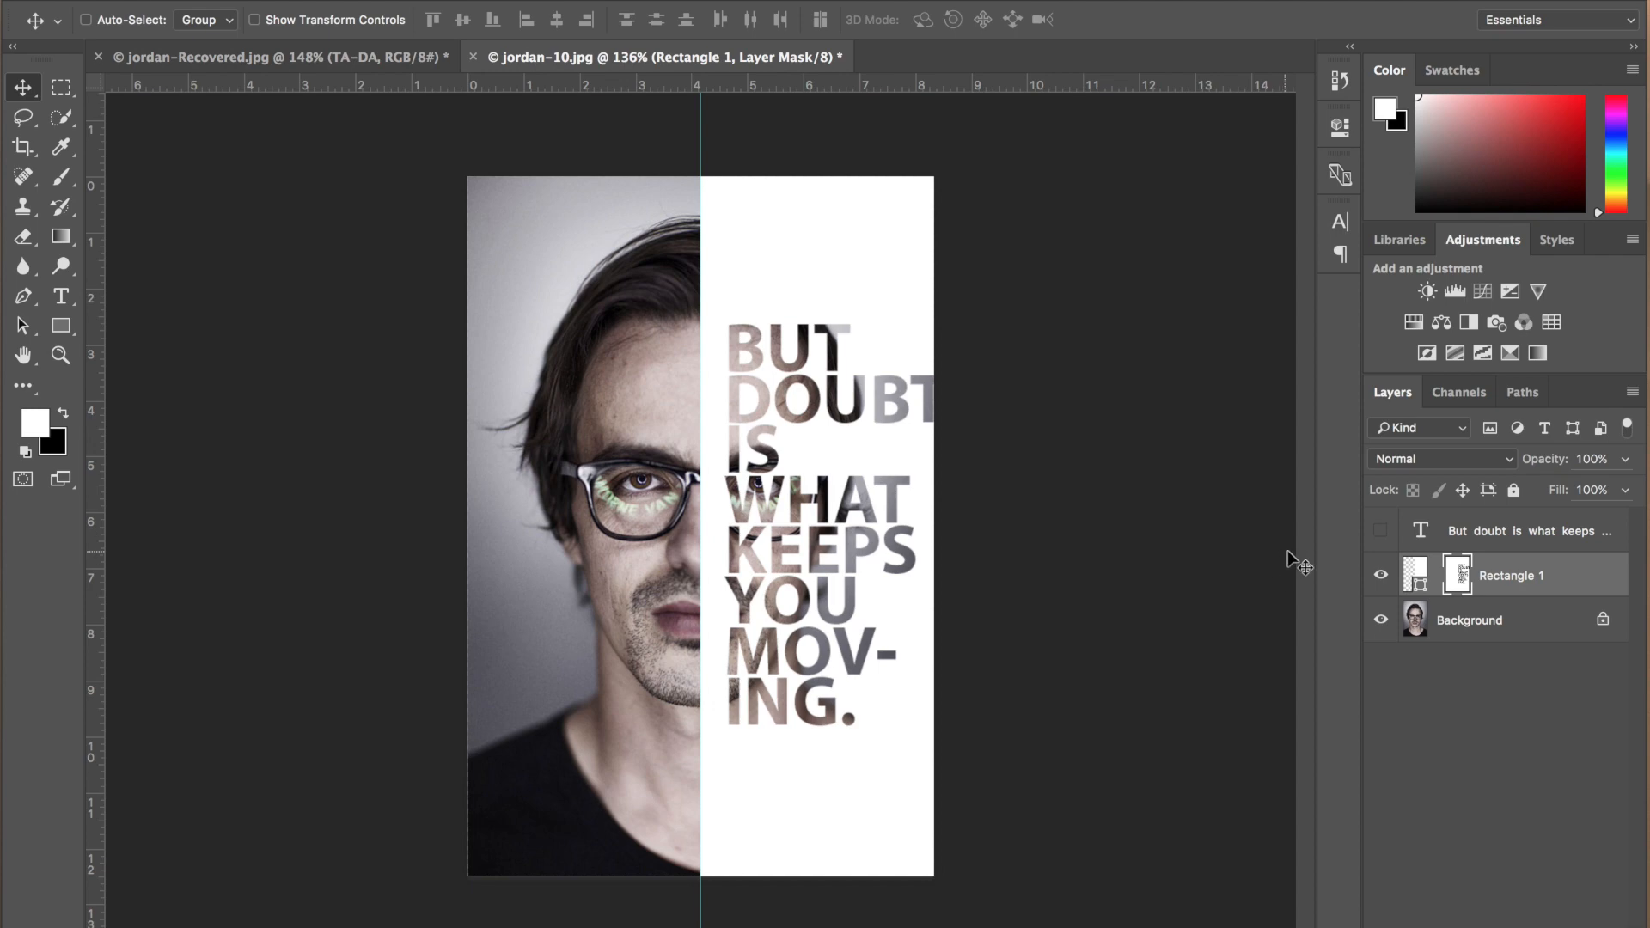
drag(776, 401, 749, 465)
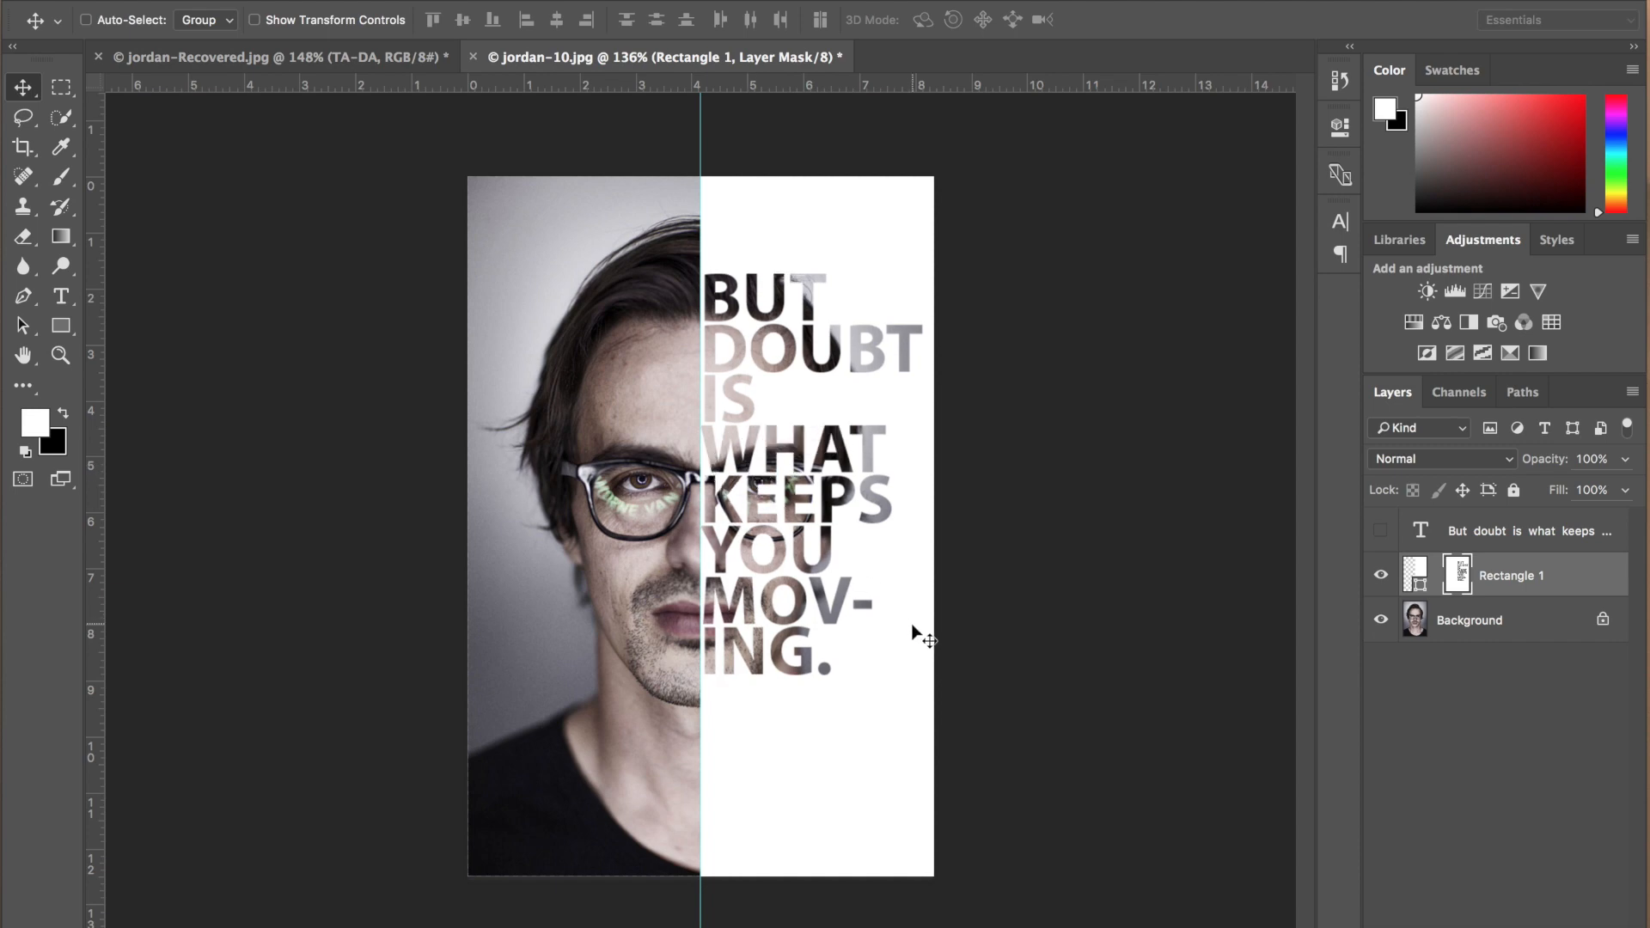